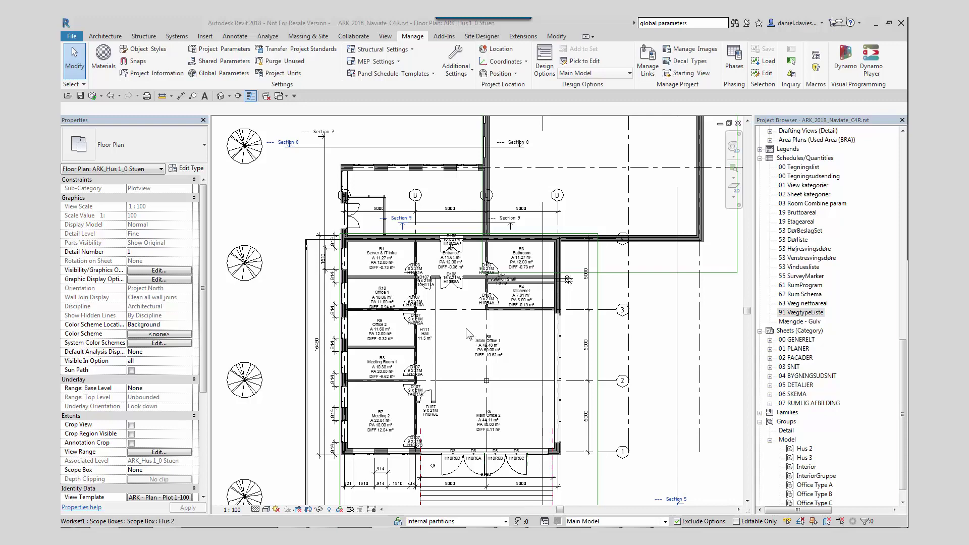
- Add a new project parameter based on the shared Group Name parameter
{"action": "left_click", "coordinate": [220, 50]}
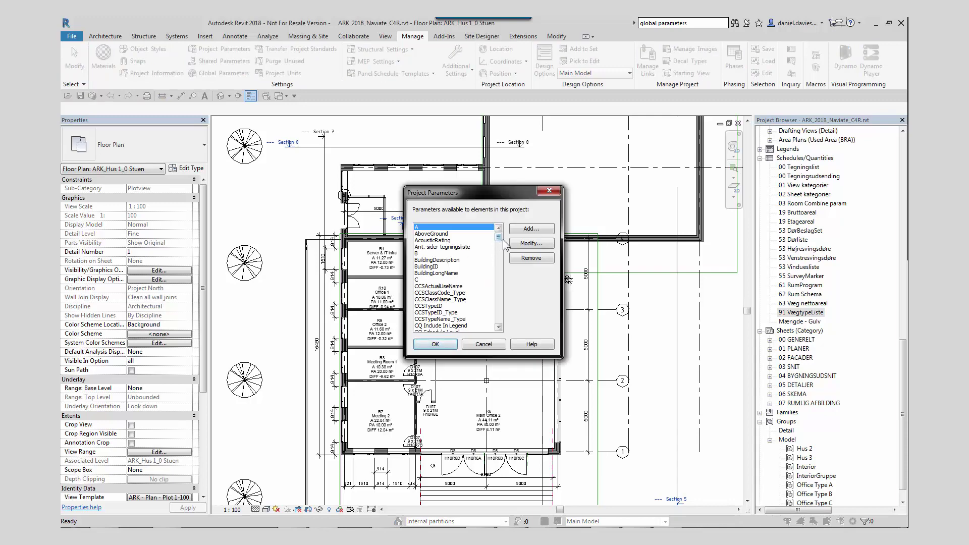
{"action": "left_click", "coordinate": [549, 230]}
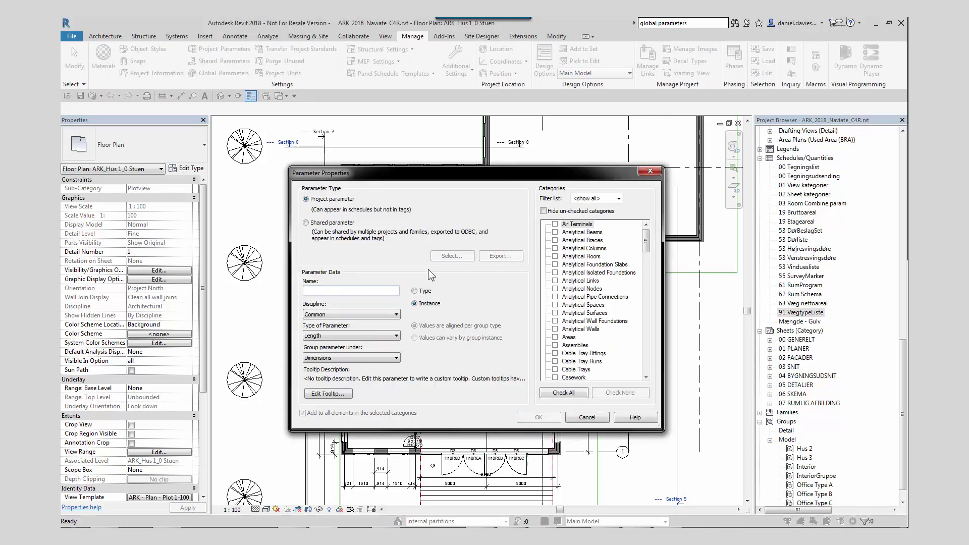
{"action": "left_click", "coordinate": [306, 222]}
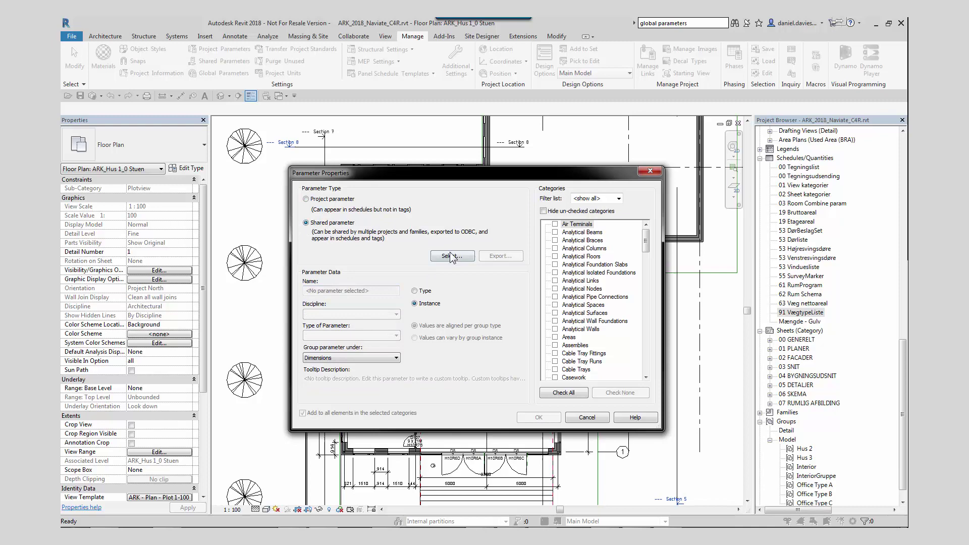
{"action": "left_click", "coordinate": [451, 256]}
{"action": "left_click", "coordinate": [404, 283]}
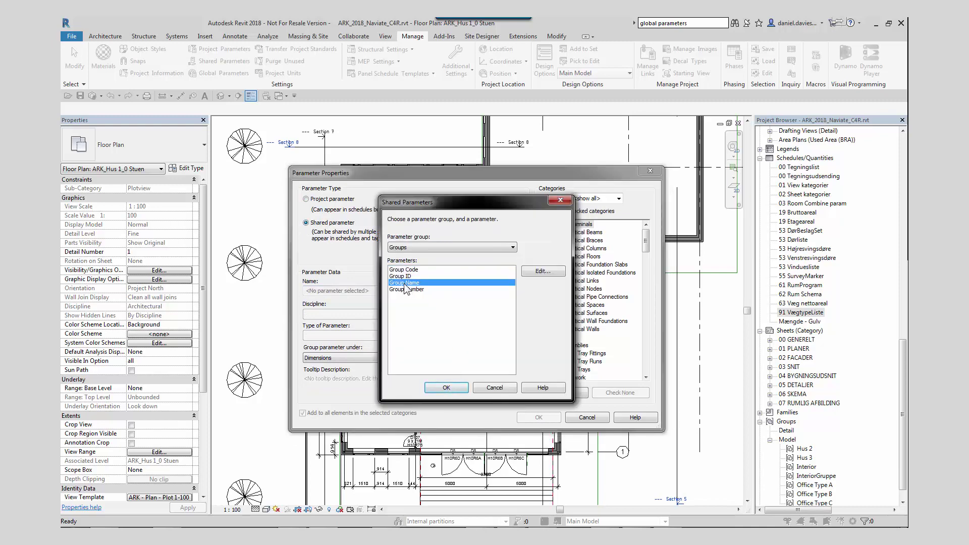
{"action": "left_click", "coordinate": [447, 388]}
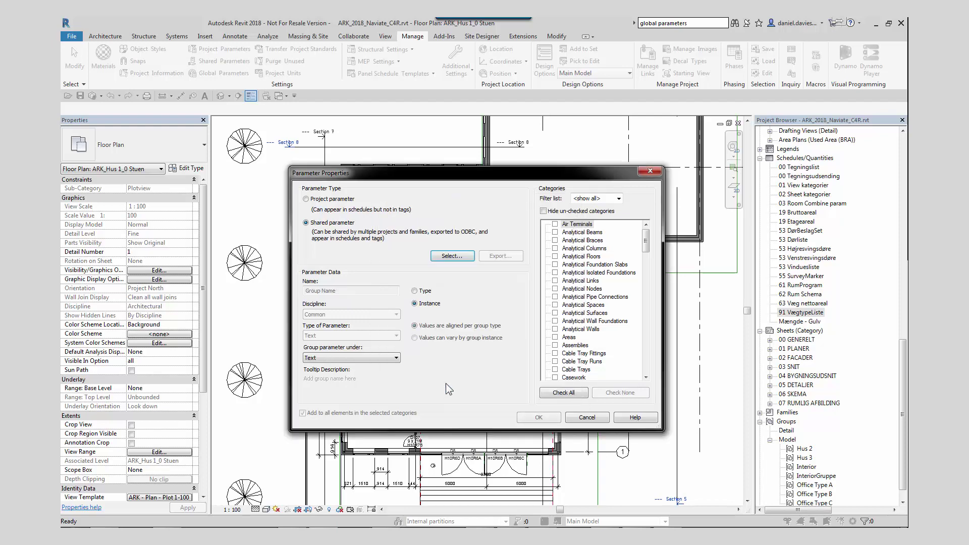
- Make Group Name a type parameter grouped under Data for Model Groups
{"action": "left_click", "coordinate": [414, 291]}
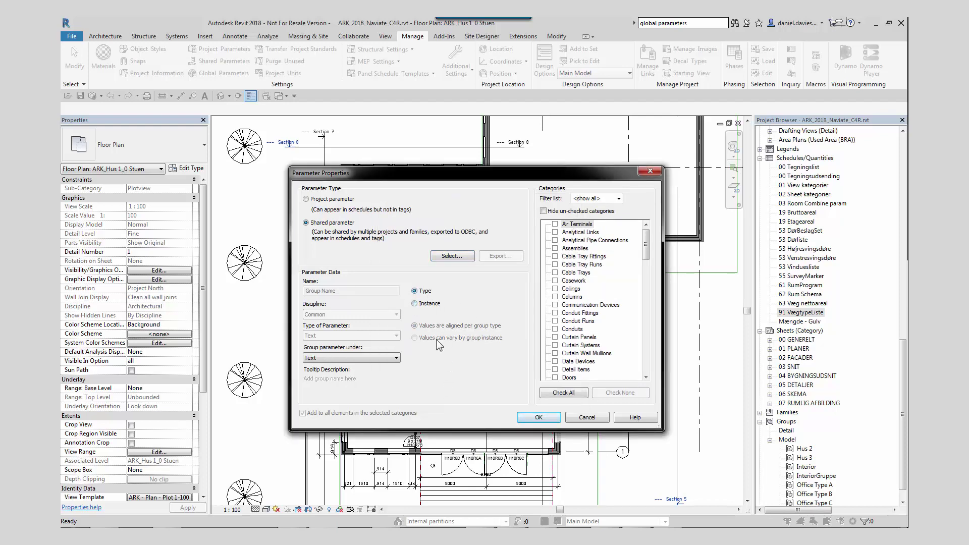
{"action": "left_click", "coordinate": [396, 357]}
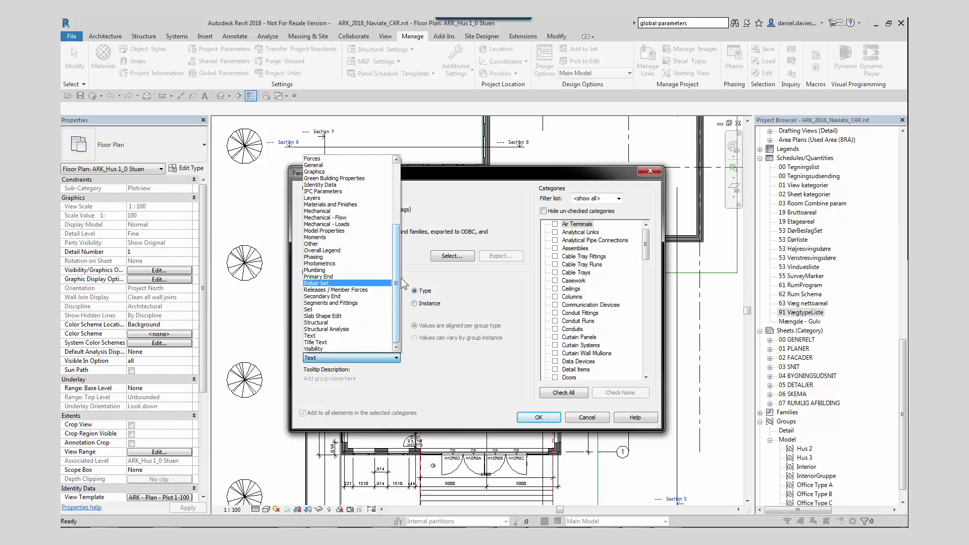
{"action": "scroll", "coordinate": [373, 197], "scroll_direction": "up", "scroll_amount": 5}
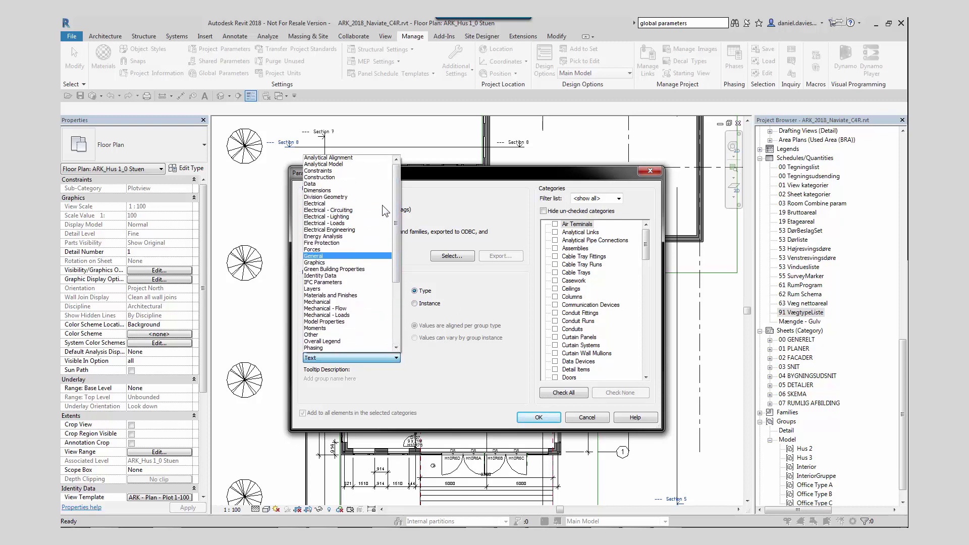
{"action": "left_click", "coordinate": [325, 192]}
{"action": "left_click_drag", "start_coordinate": [646, 251], "coordinate": [649, 308]}
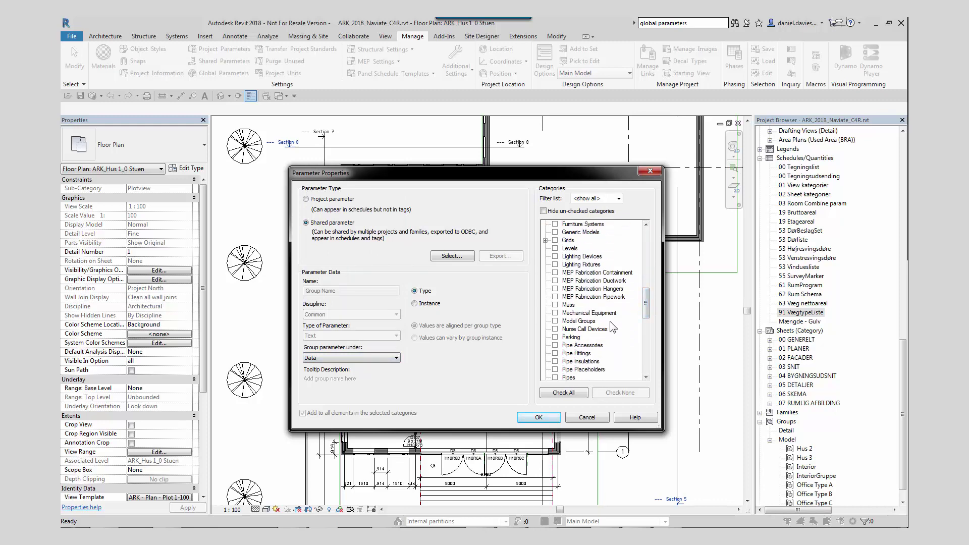
{"action": "left_click", "coordinate": [555, 321]}
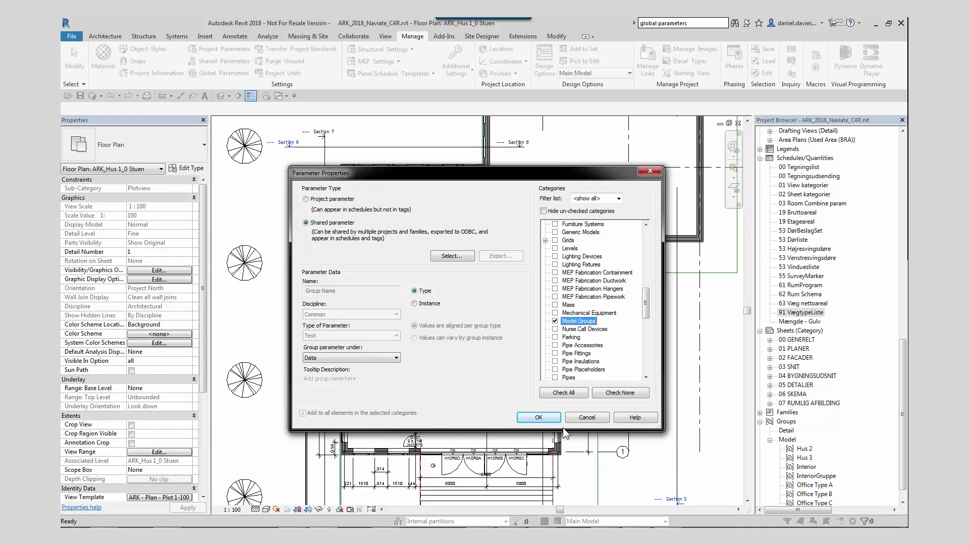
{"action": "left_click", "coordinate": [539, 418]}
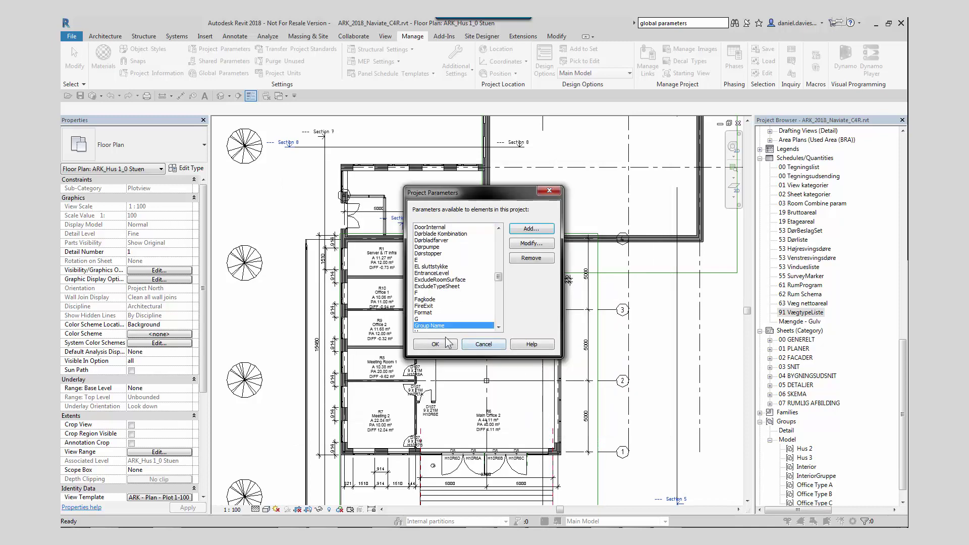
- Add another project parameter based on the shared Group ID parameter
{"action": "left_click", "coordinate": [528, 230]}
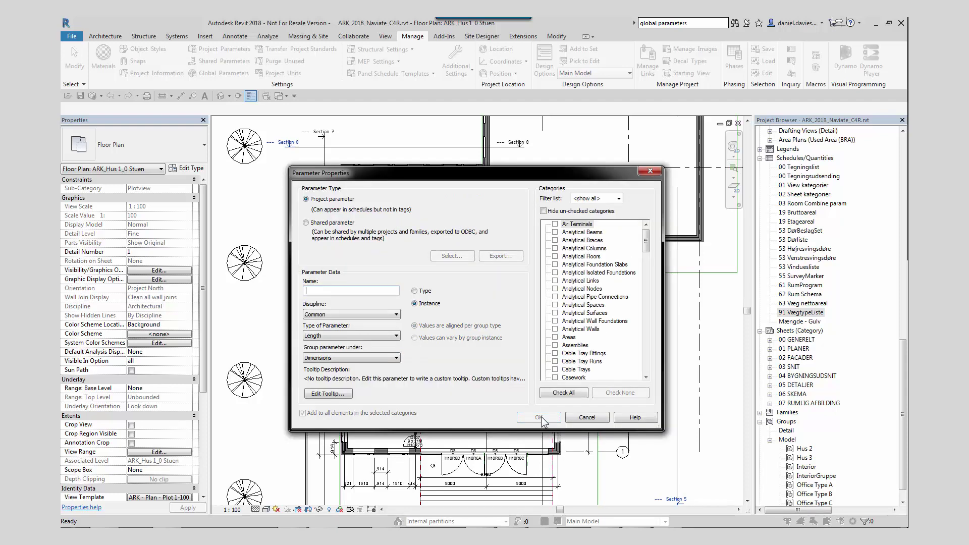
{"action": "left_click", "coordinate": [306, 223]}
{"action": "left_click", "coordinate": [452, 256]}
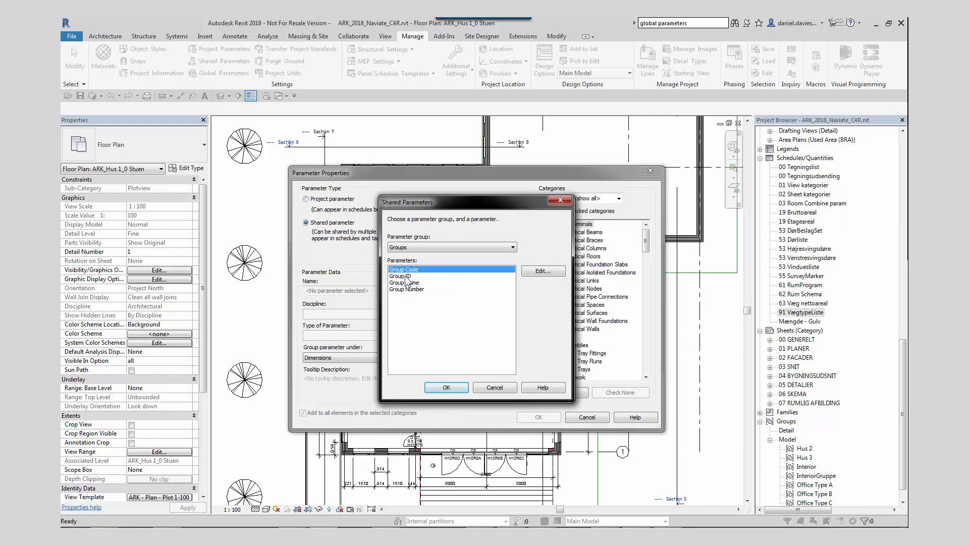
{"action": "left_click", "coordinate": [409, 277]}
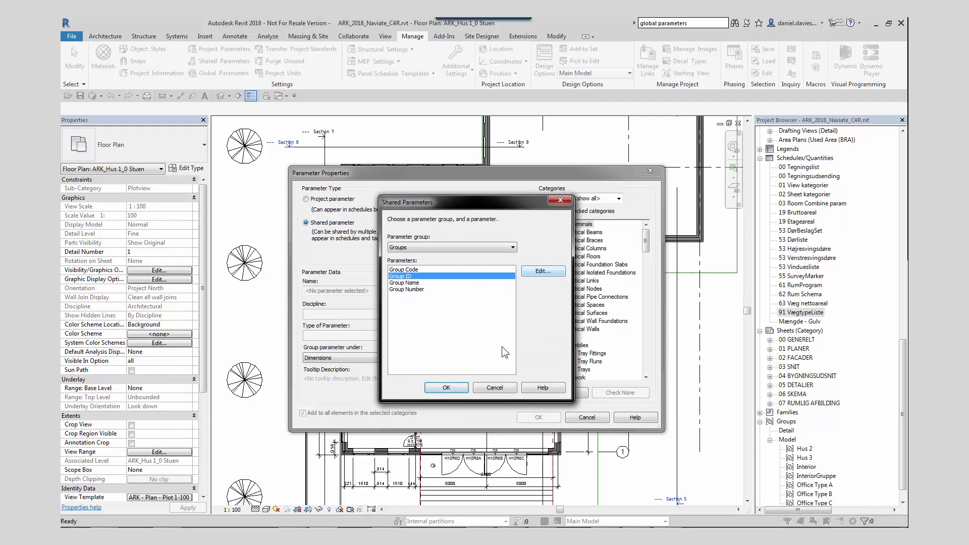
{"action": "left_click", "coordinate": [446, 388]}
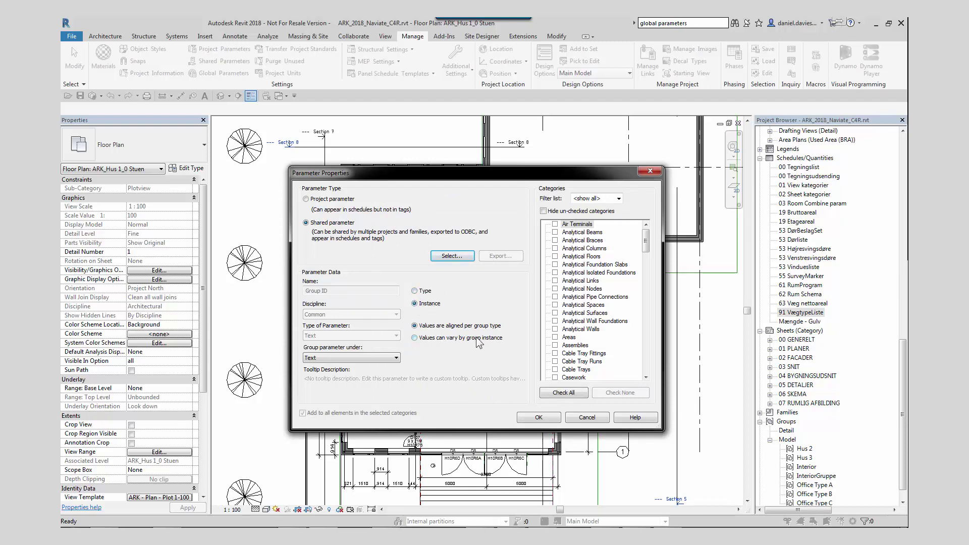
- Make Group ID vary by group instance, grouped under Data, for Model Groups
{"action": "left_click", "coordinate": [414, 338]}
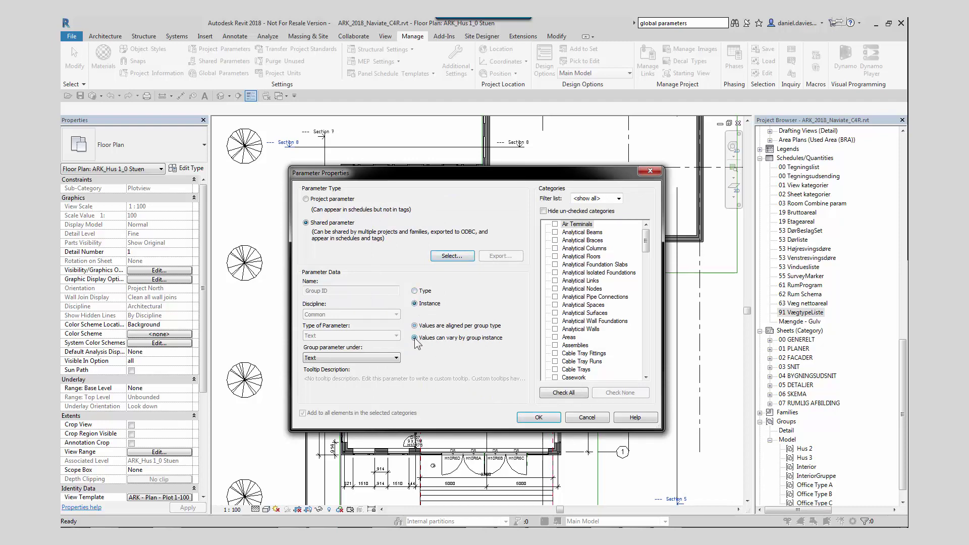
{"action": "left_click", "coordinate": [397, 358]}
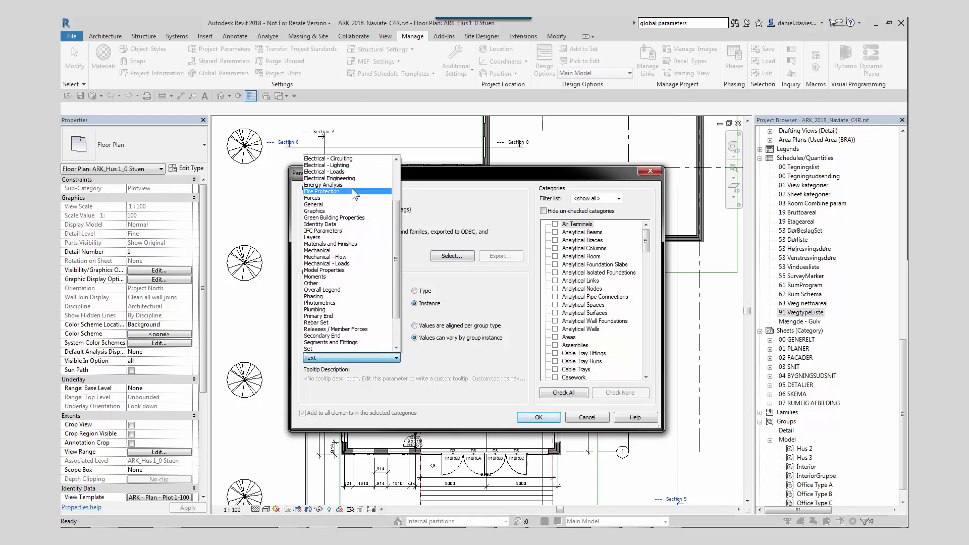
{"action": "scroll", "coordinate": [348, 194], "scroll_direction": "up", "scroll_amount": 3}
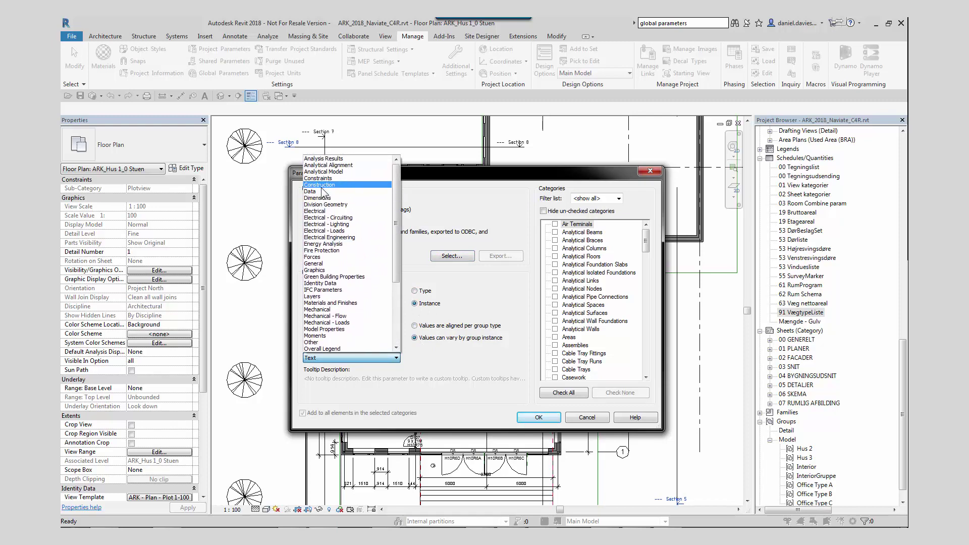
{"action": "left_click", "coordinate": [321, 192]}
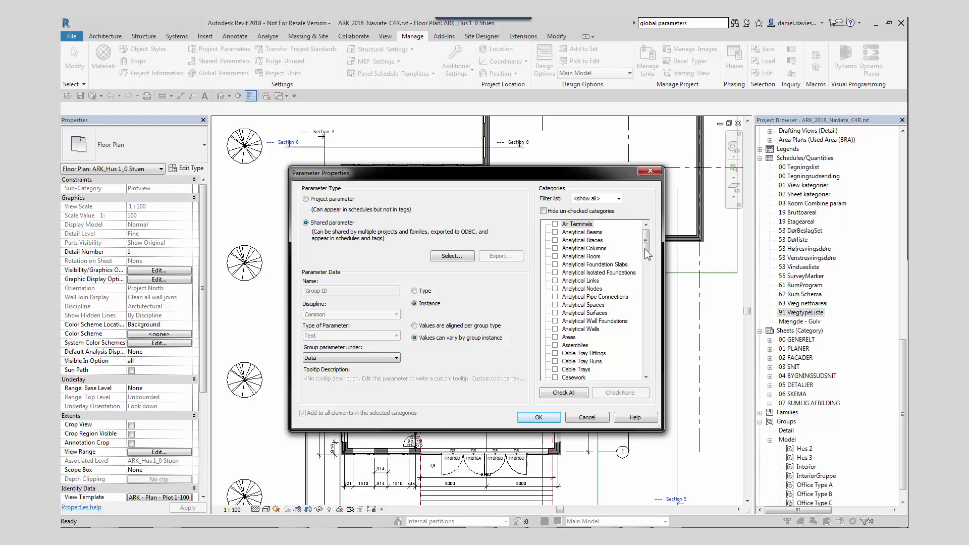
{"action": "left_click_drag", "start_coordinate": [645, 248], "coordinate": [647, 313]}
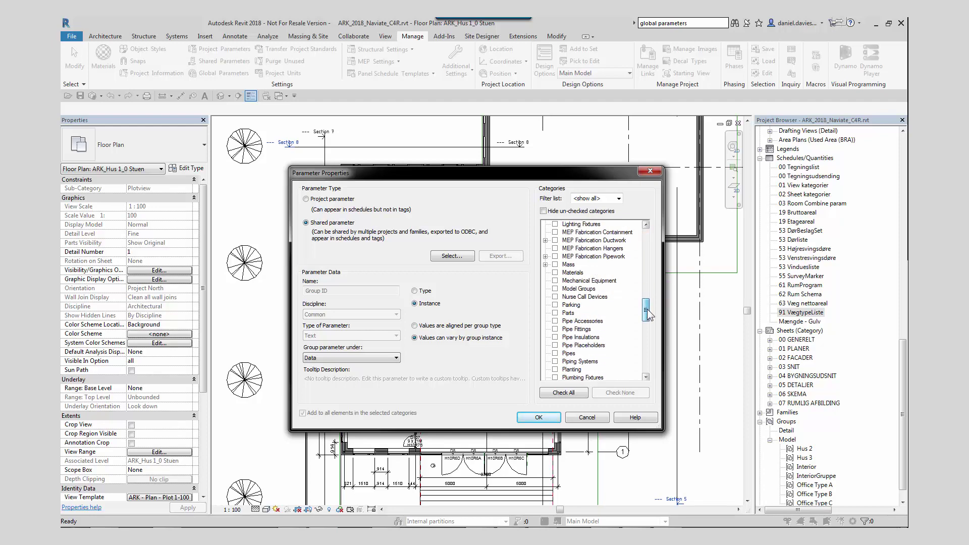
{"action": "left_click", "coordinate": [555, 289]}
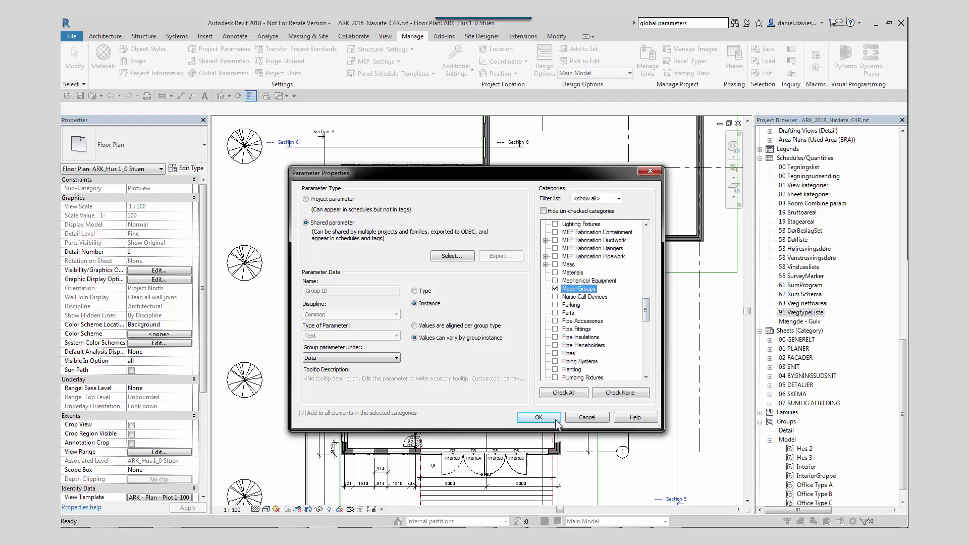
{"action": "left_click", "coordinate": [539, 418]}
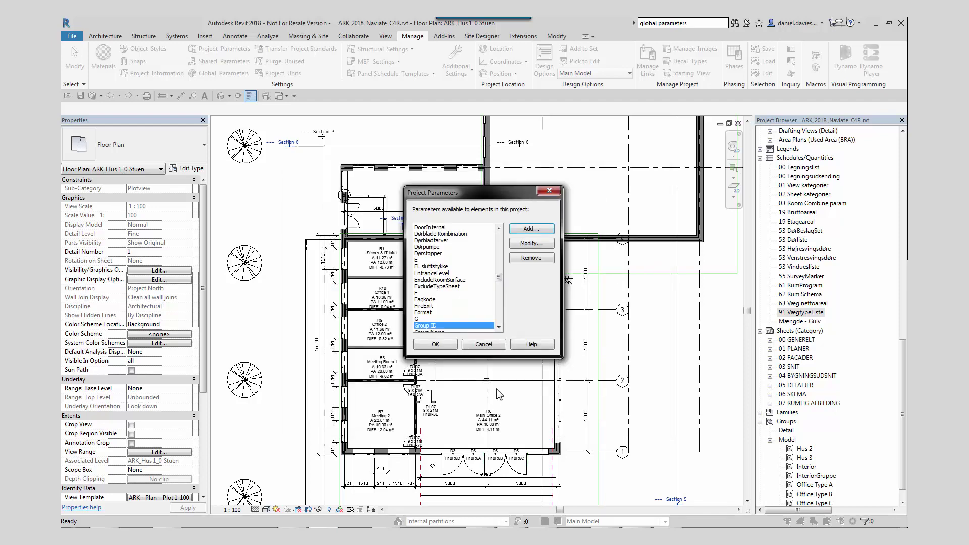
{"action": "left_click", "coordinate": [446, 347]}
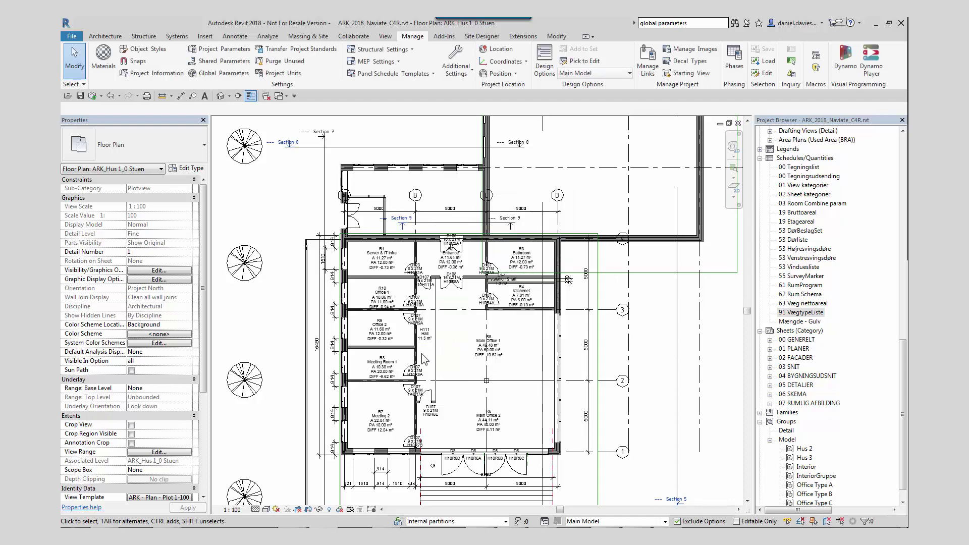
- Set the Office Type B group's Group Name type value to 'Type B'
{"action": "left_click", "coordinate": [404, 351]}
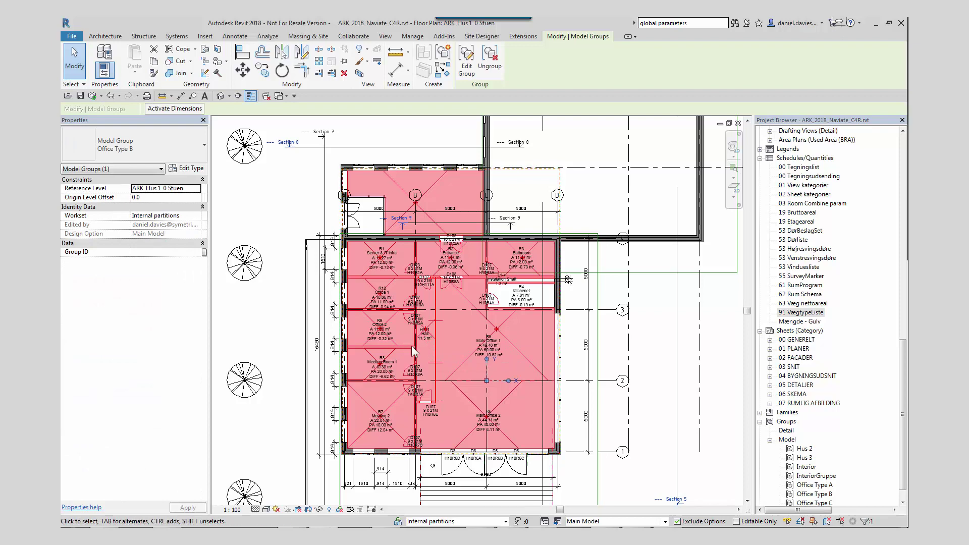
{"action": "left_click", "coordinate": [186, 170]}
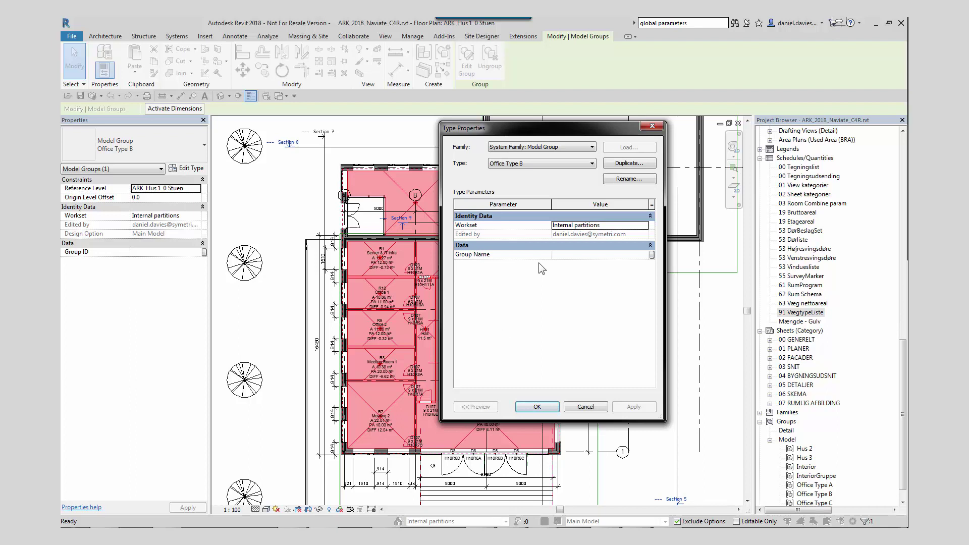
{"action": "left_click", "coordinate": [566, 256]}
{"action": "type", "text": "T"}
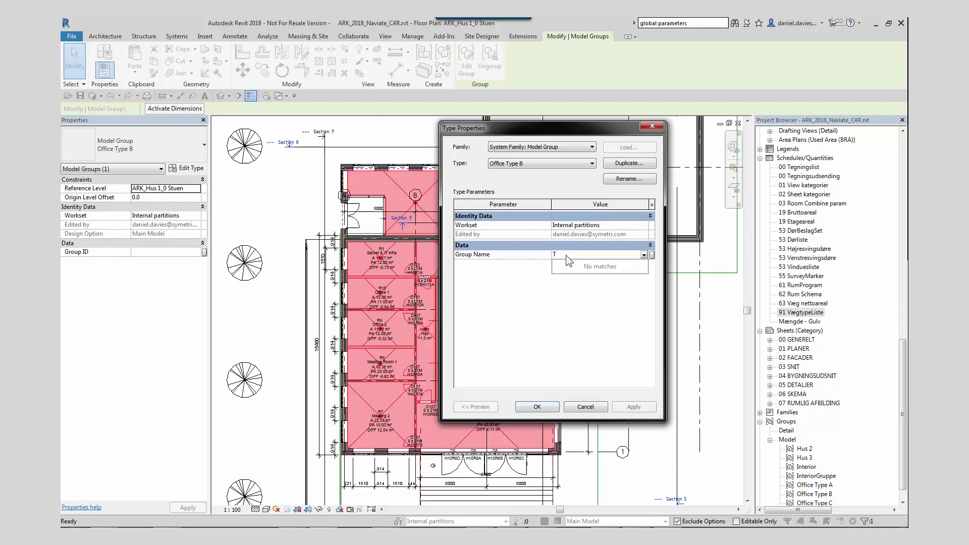
{"action": "type", "text": "ype"}
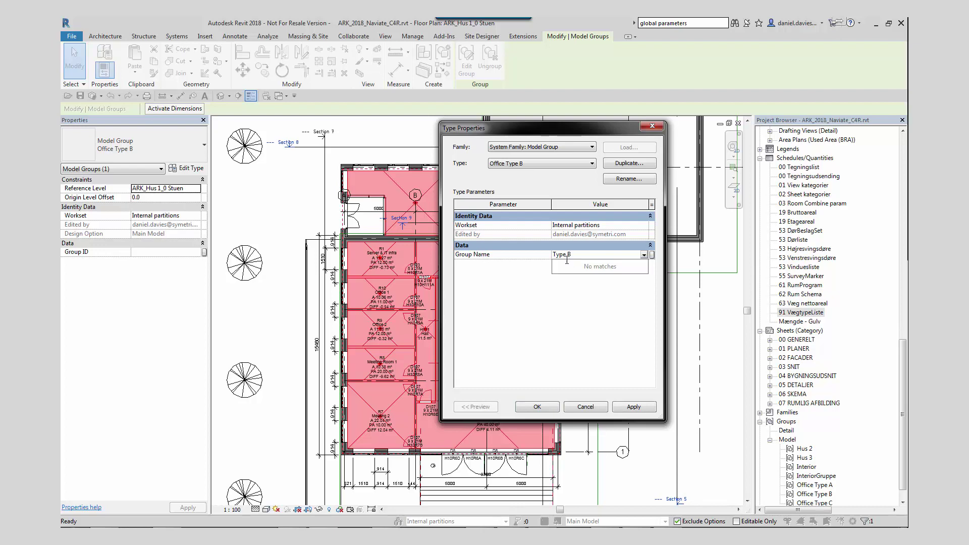
{"action": "type", "text": " B"}
{"action": "left_click", "coordinate": [537, 406]}
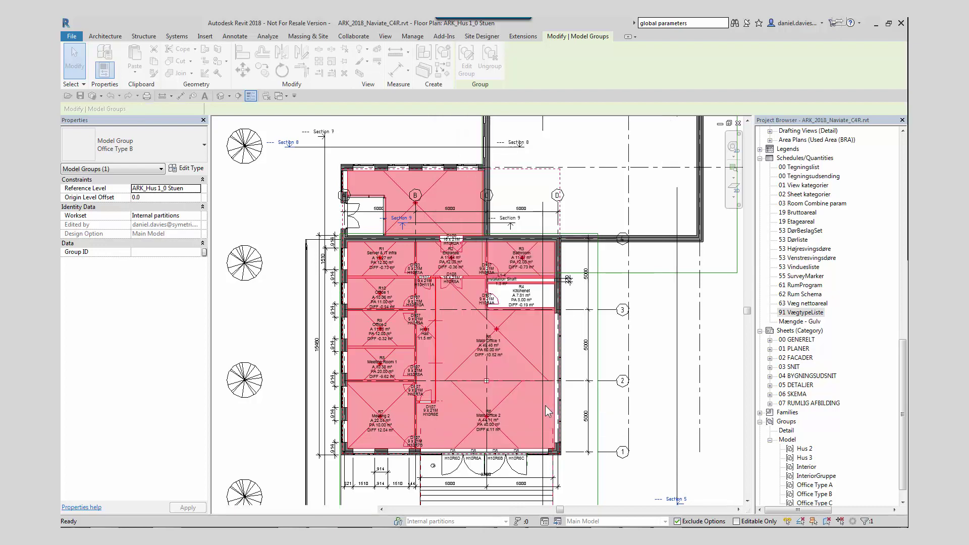
- From the Project Browser, set Office Type A's Group Name type value to 'Type A'
{"action": "left_click", "coordinate": [644, 379]}
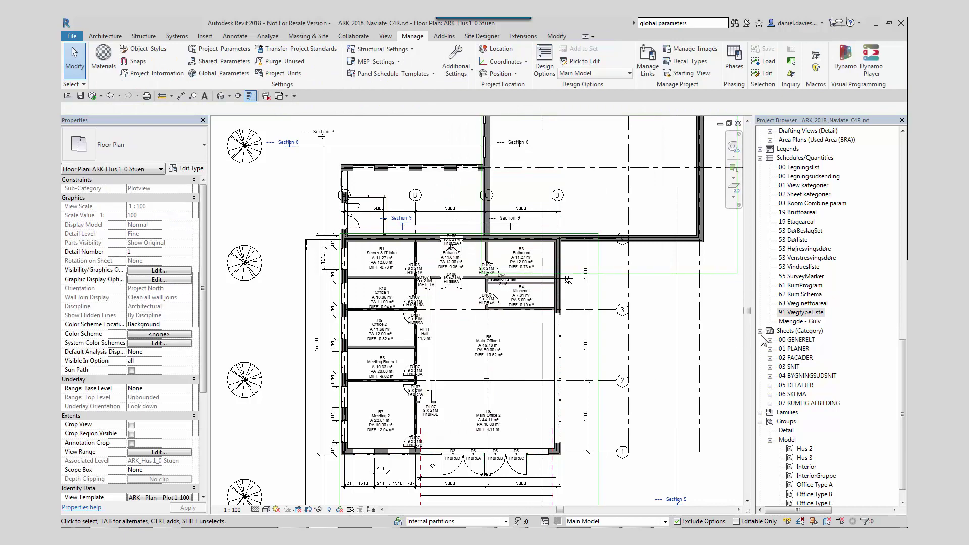
{"action": "left_click_drag", "start_coordinate": [900, 377], "coordinate": [903, 413]}
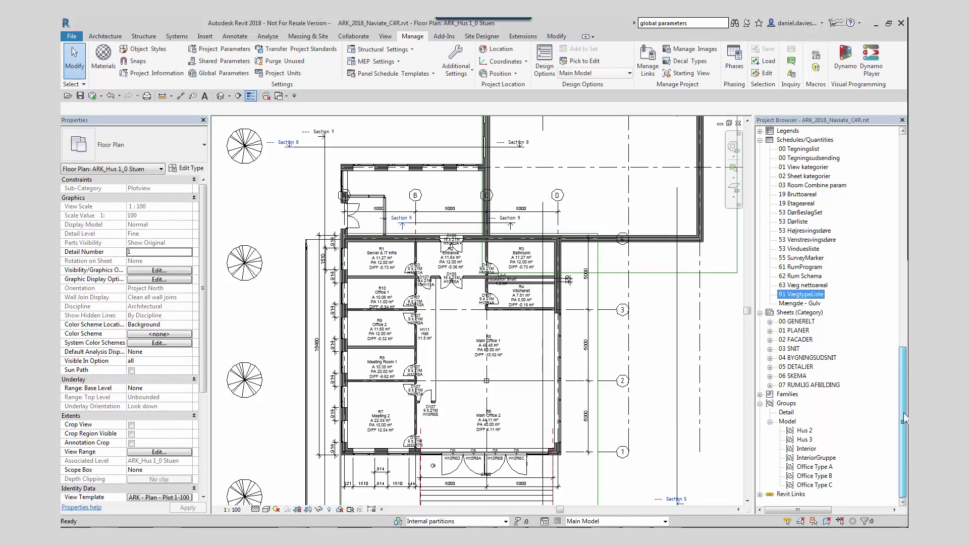
{"action": "left_click", "coordinate": [807, 467]}
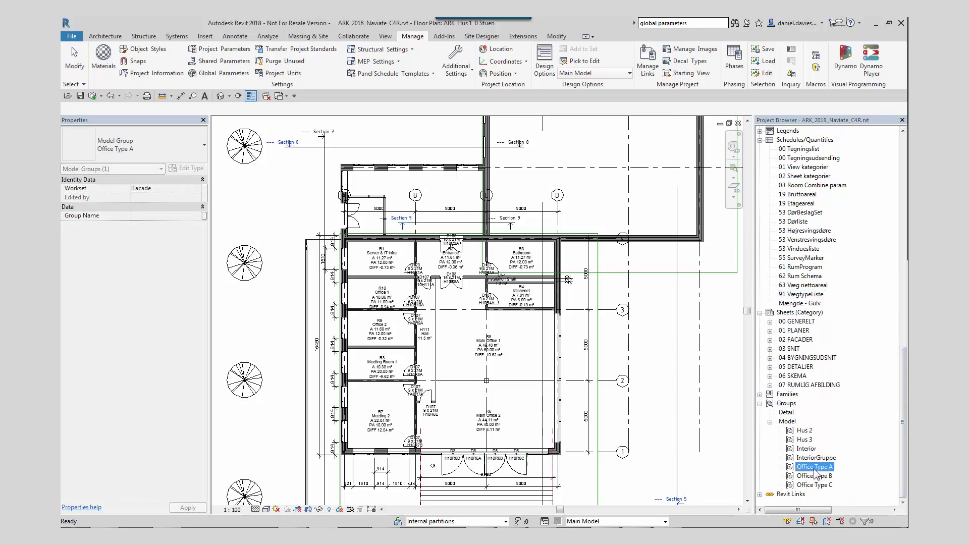
{"action": "right_click", "coordinate": [813, 468]}
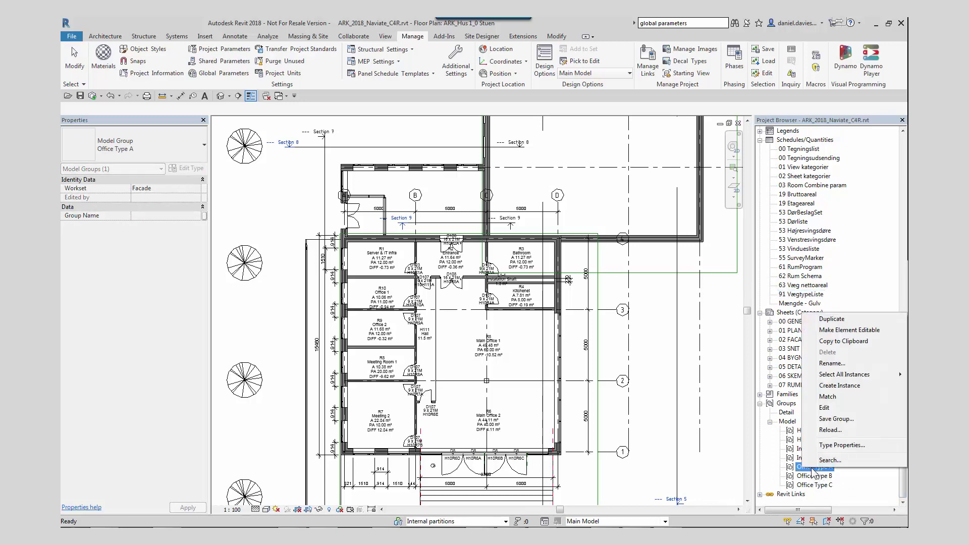
{"action": "left_click", "coordinate": [842, 445]}
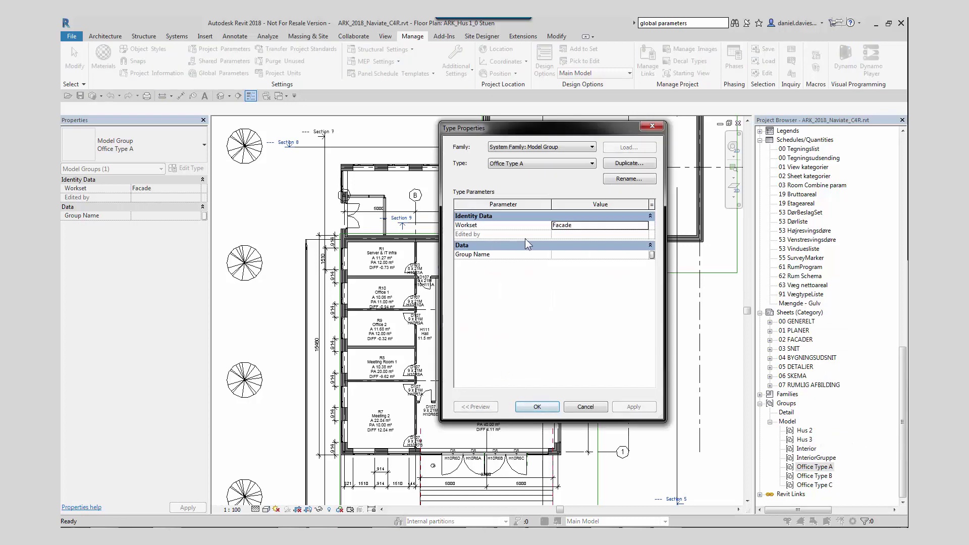
{"action": "left_click", "coordinate": [561, 255]}
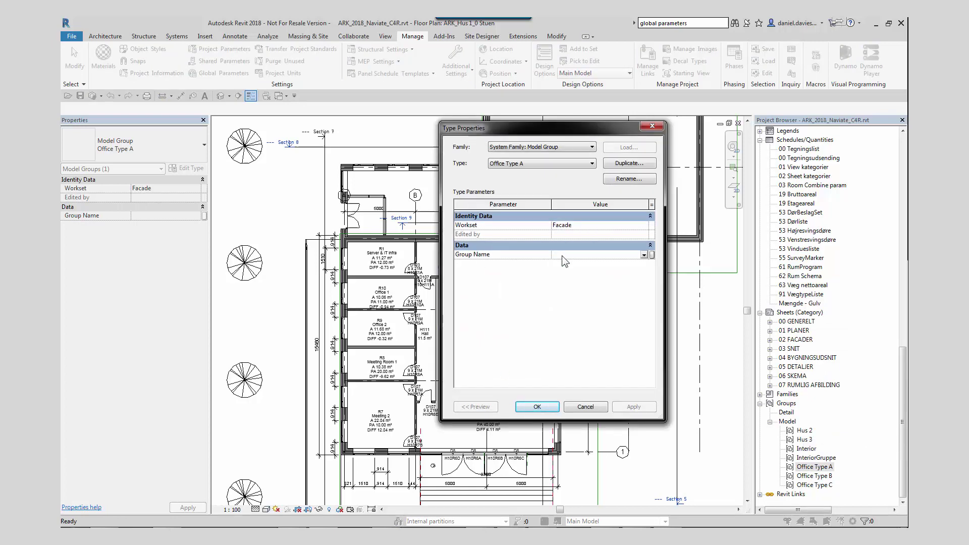
{"action": "type", "text": "Type"}
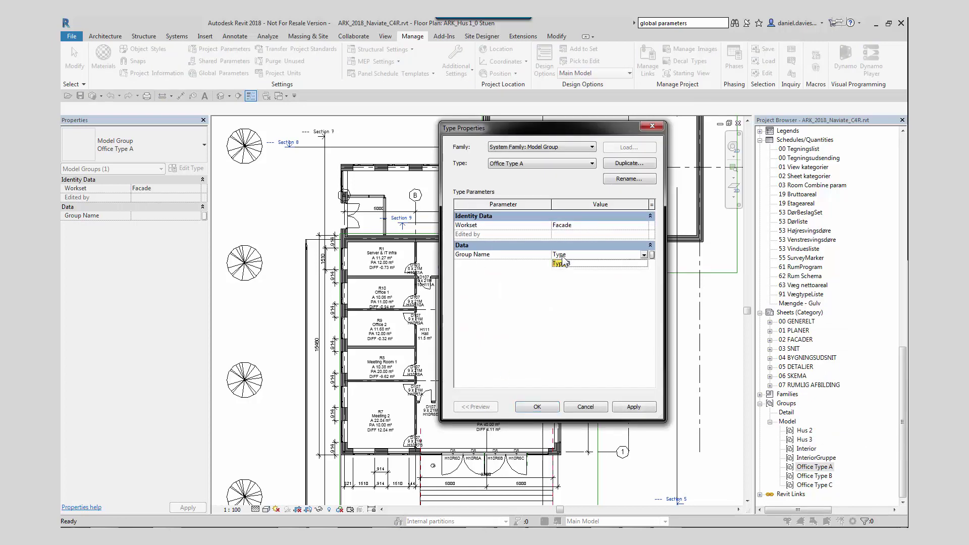
{"action": "left_click", "coordinate": [561, 263]}
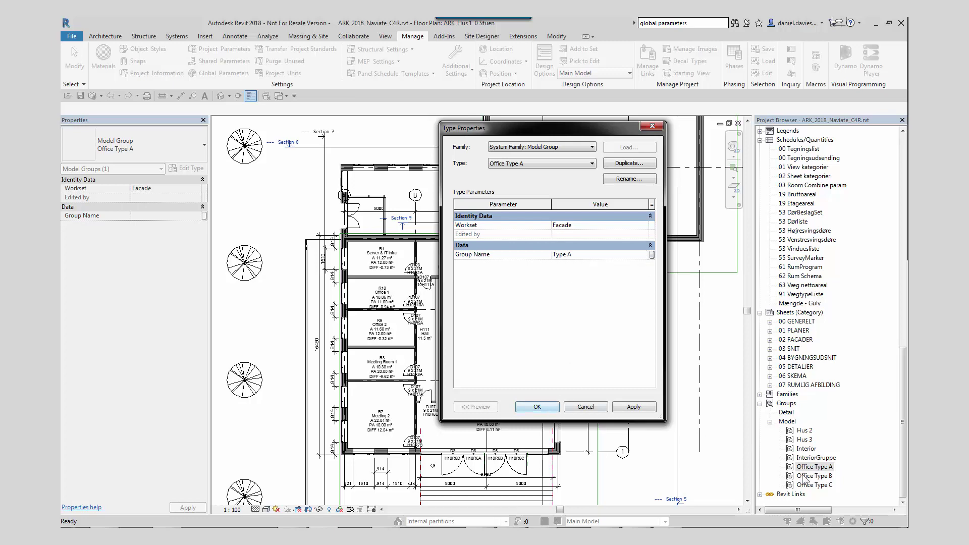
{"action": "left_click", "coordinate": [545, 406]}
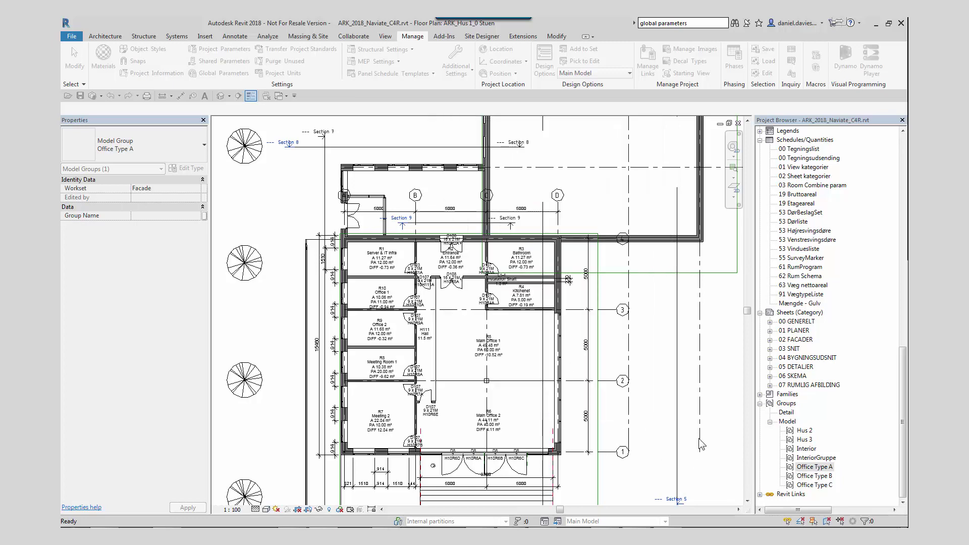
- Enter 'Type C' as Office Type C's Group Name type value
{"action": "left_click", "coordinate": [813, 485]}
{"action": "right_click", "coordinate": [808, 486]}
{"action": "left_click", "coordinate": [843, 465]}
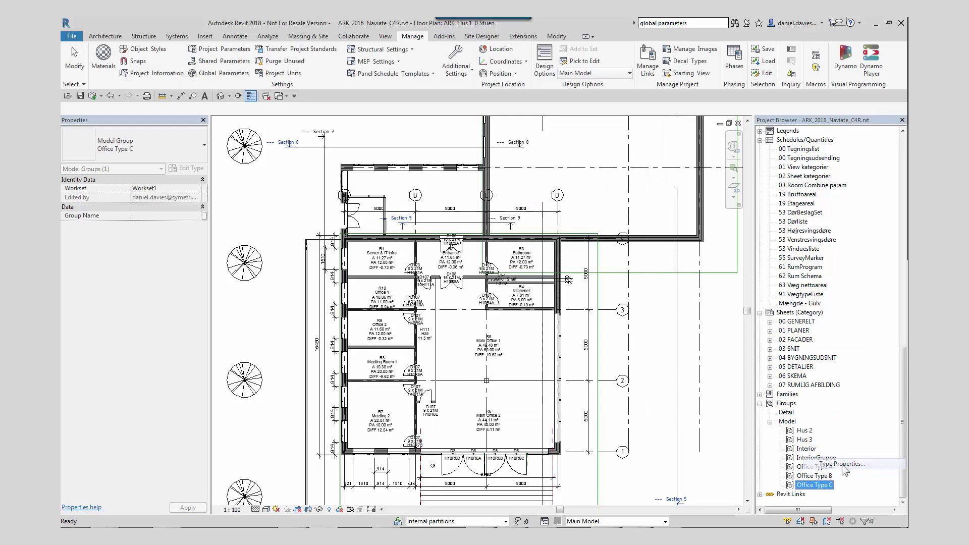
{"action": "left_click", "coordinate": [557, 254]}
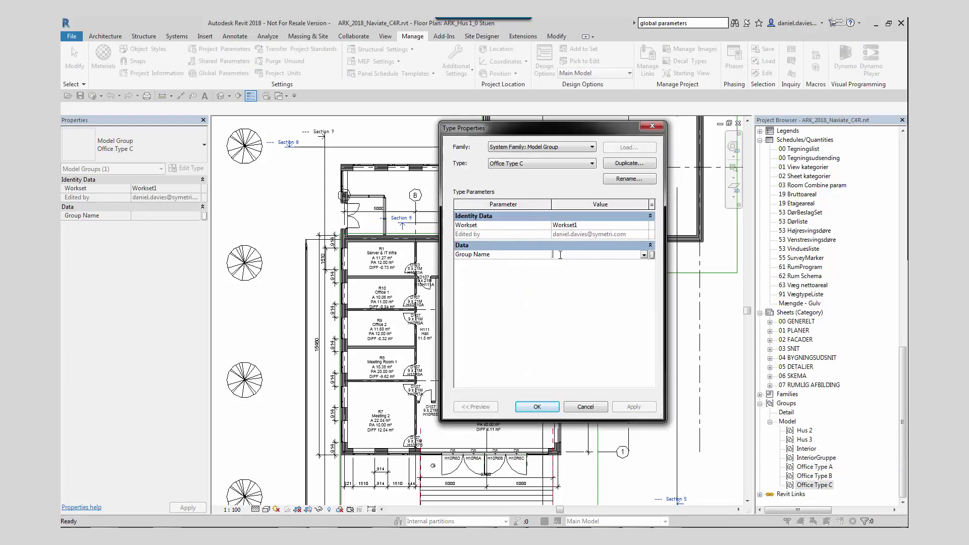
{"action": "type", "text": "Type"}
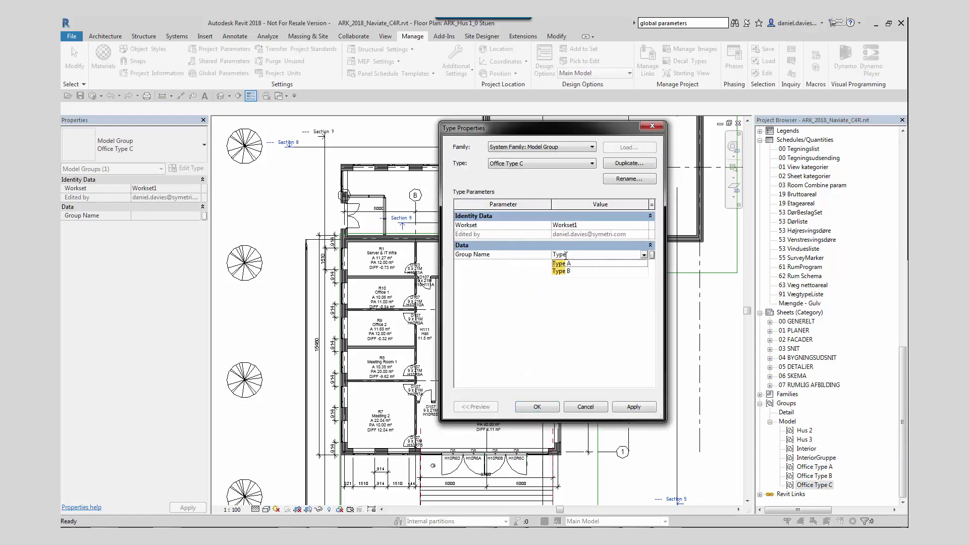
{"action": "type", "text": " C"}
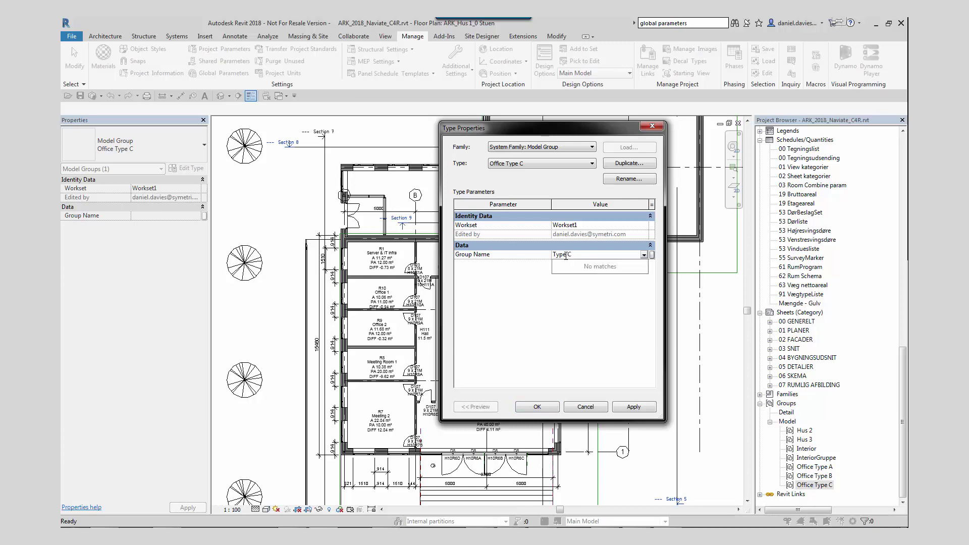
{"action": "left_click", "coordinate": [551, 408]}
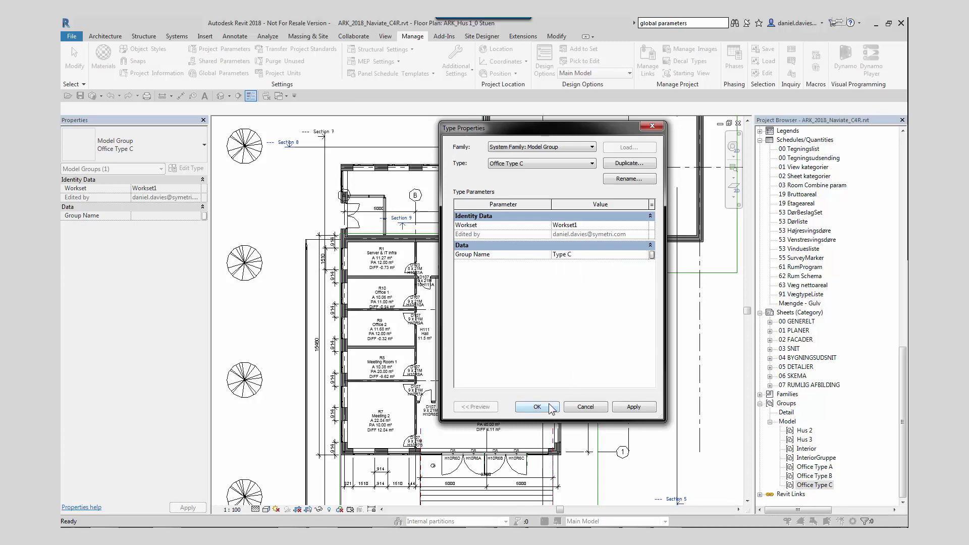
- Confirm Type C and start a new schedule for the Model Groups category
{"action": "left_click", "coordinate": [550, 409]}
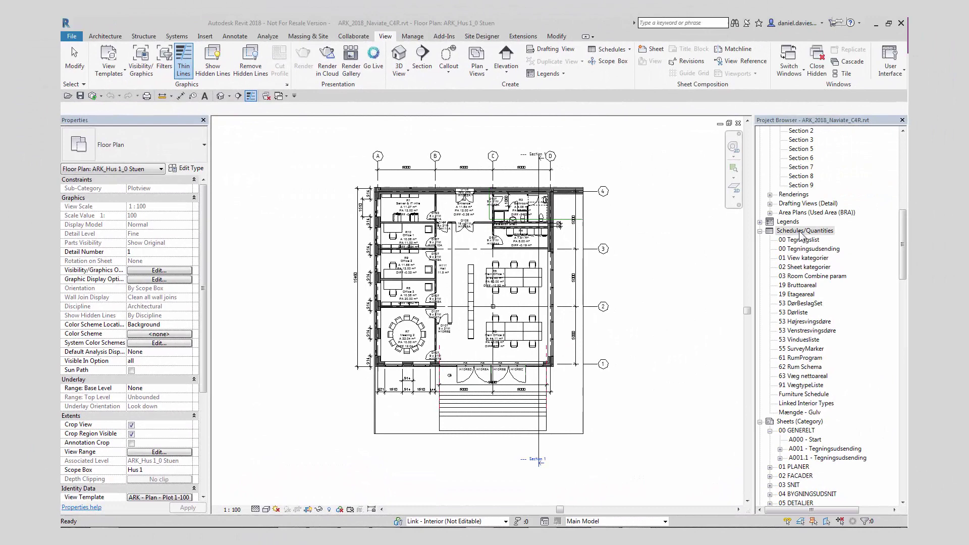
{"action": "right_click", "coordinate": [802, 232]}
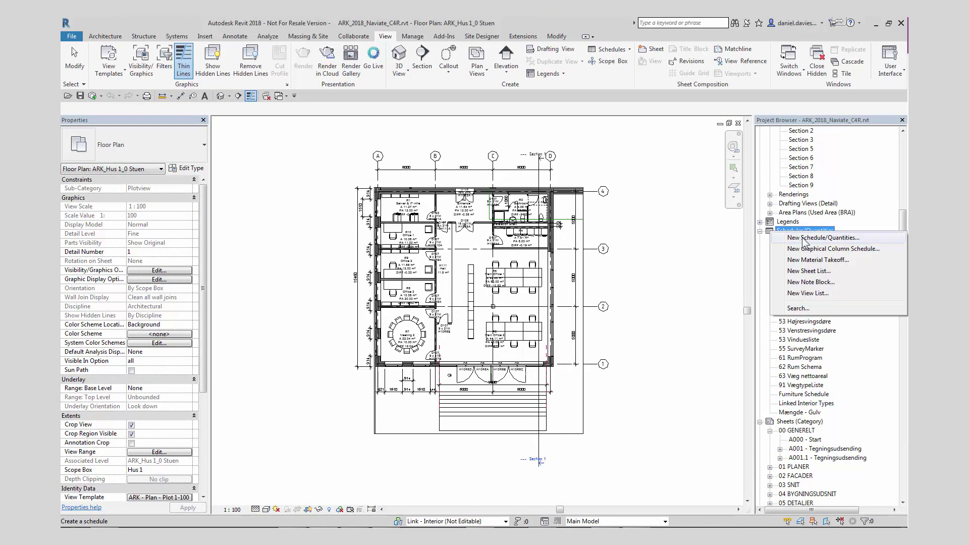
{"action": "left_click", "coordinate": [803, 238]}
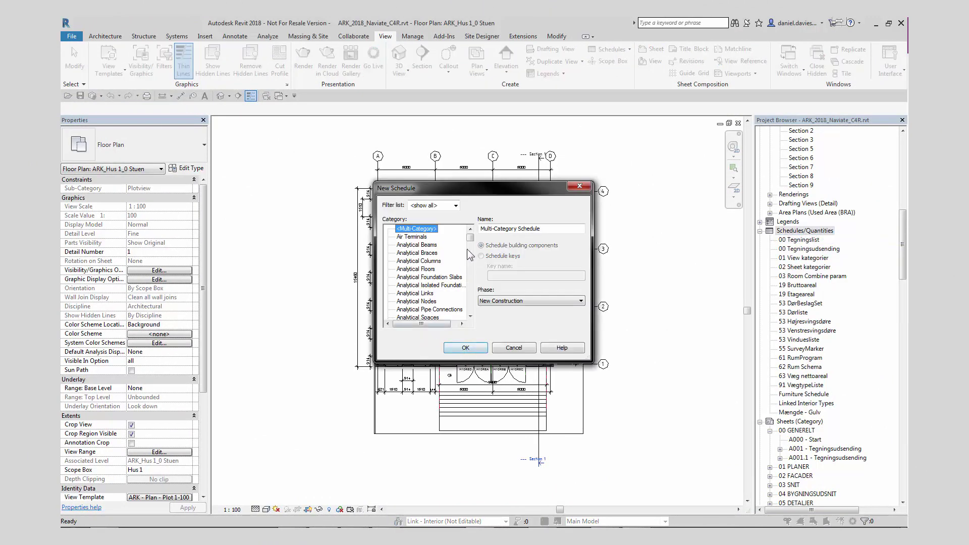
{"action": "left_click_drag", "start_coordinate": [471, 240], "coordinate": [465, 271]}
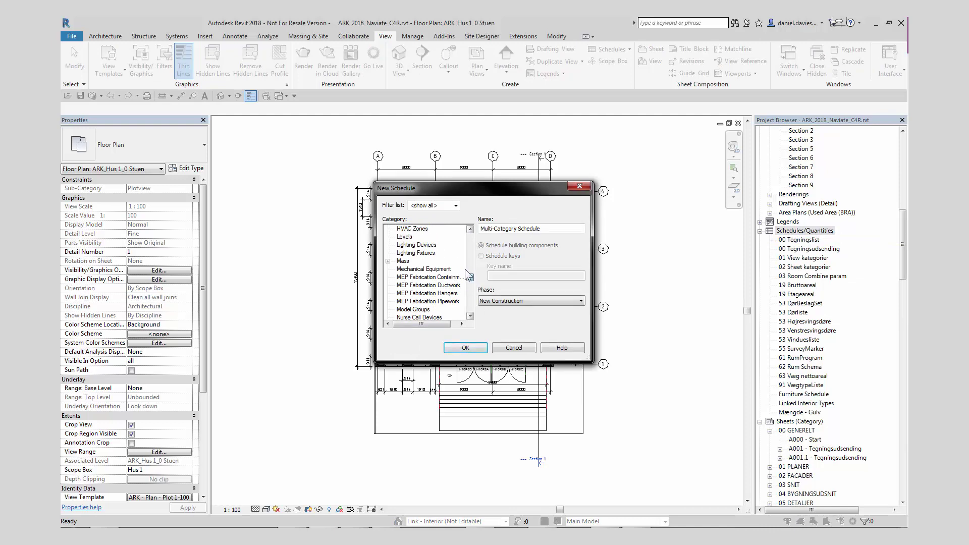
{"action": "left_click", "coordinate": [423, 309]}
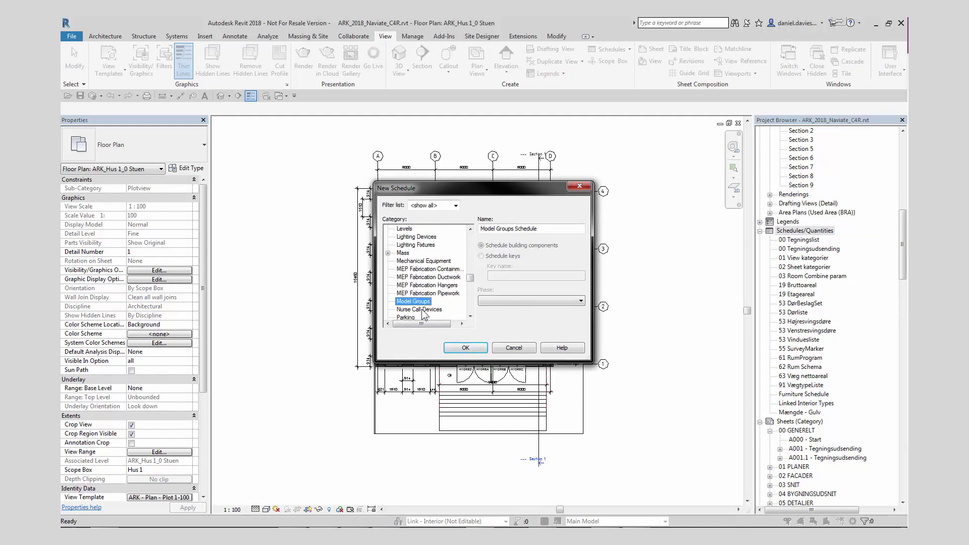
{"action": "left_click", "coordinate": [472, 349]}
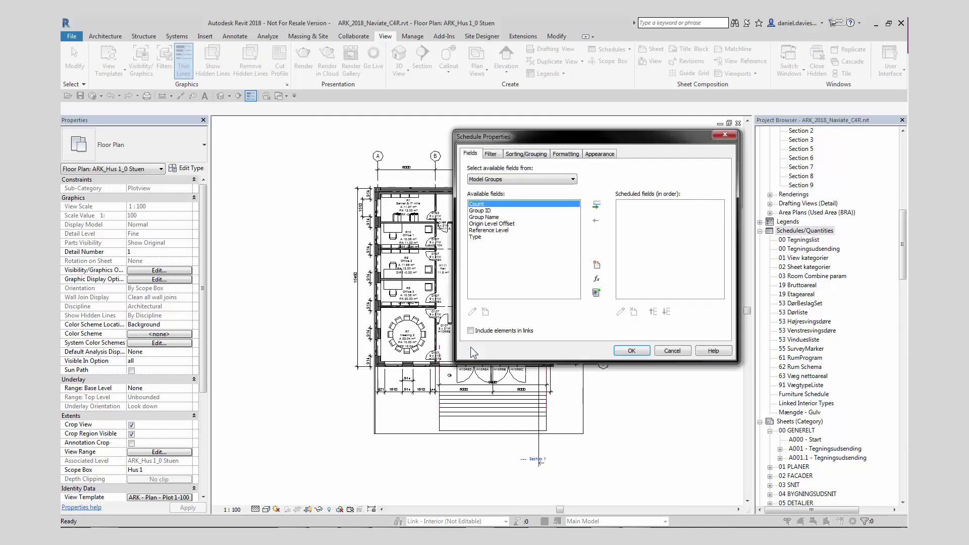
- Add the Group Name, Group ID, Reference Level and Type fields to the schedule
{"action": "left_click", "coordinate": [492, 211]}
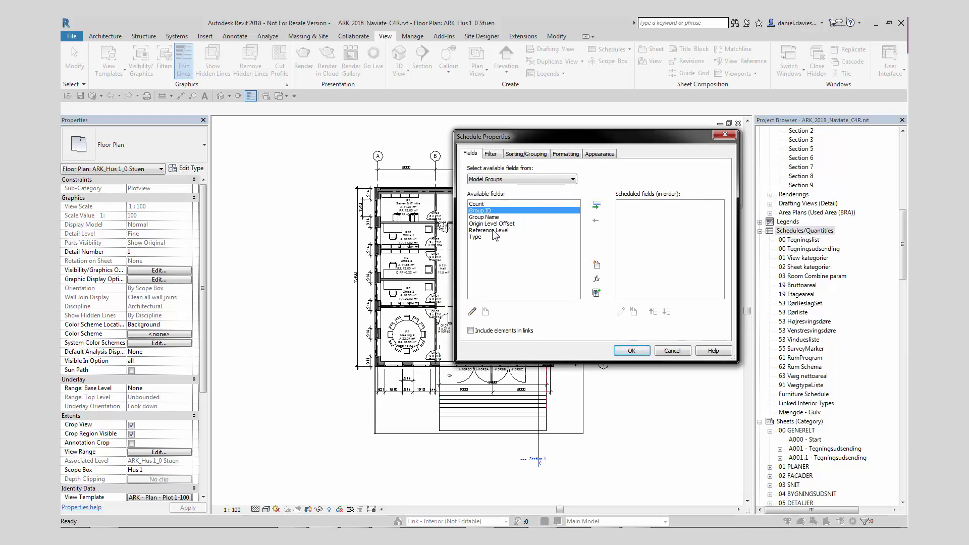
{"action": "left_click", "coordinate": [484, 217]}
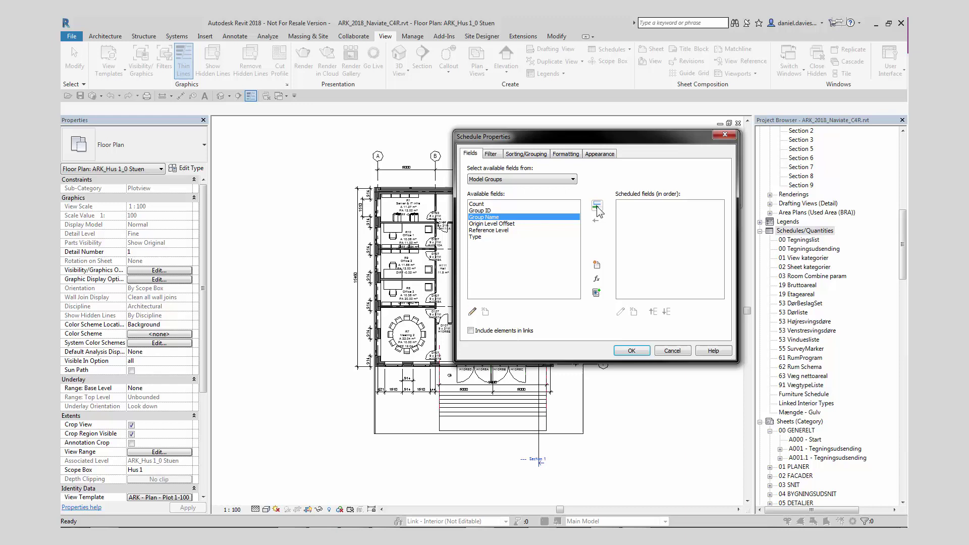
{"action": "left_click", "coordinate": [595, 205]}
{"action": "left_click", "coordinate": [482, 210]}
{"action": "left_click", "coordinate": [596, 205]}
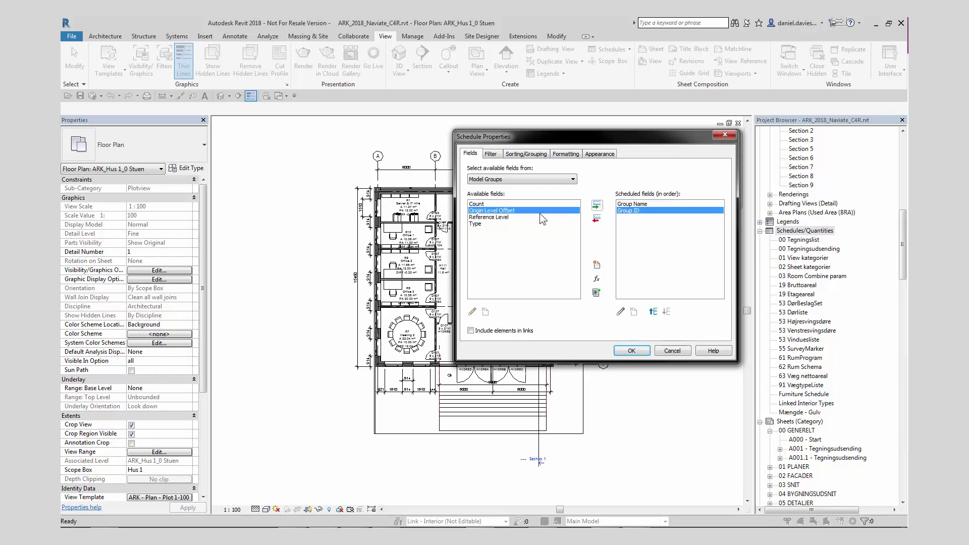
{"action": "left_click", "coordinate": [504, 217]}
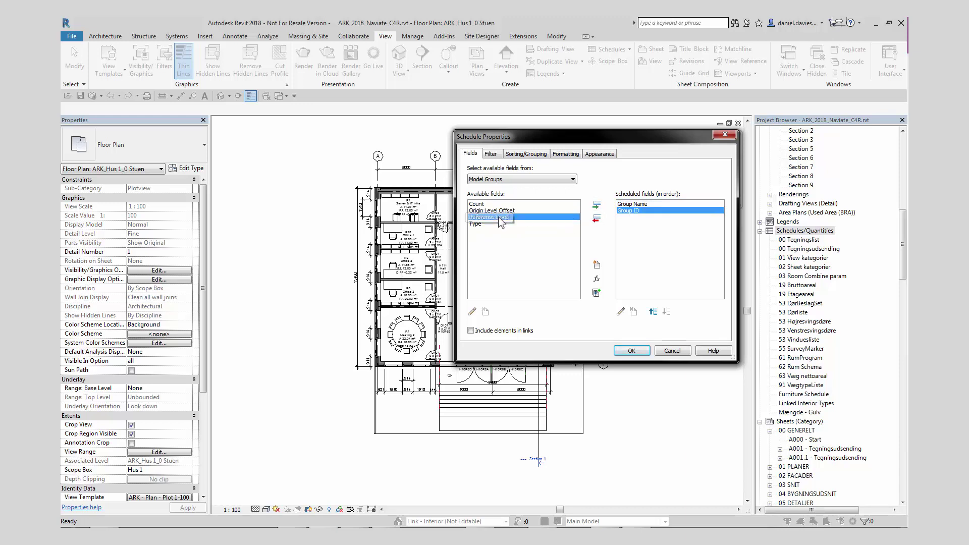
{"action": "left_click", "coordinate": [596, 206]}
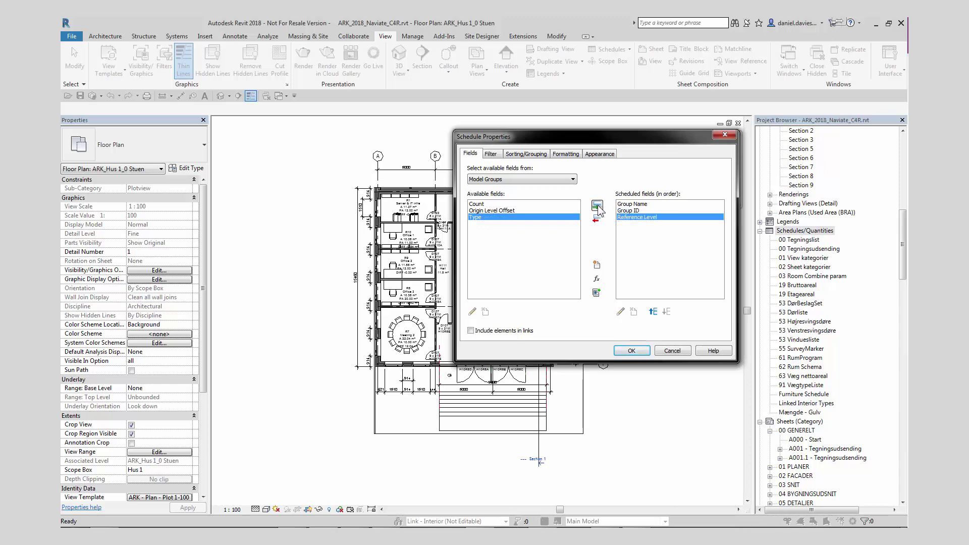
{"action": "left_click", "coordinate": [599, 208]}
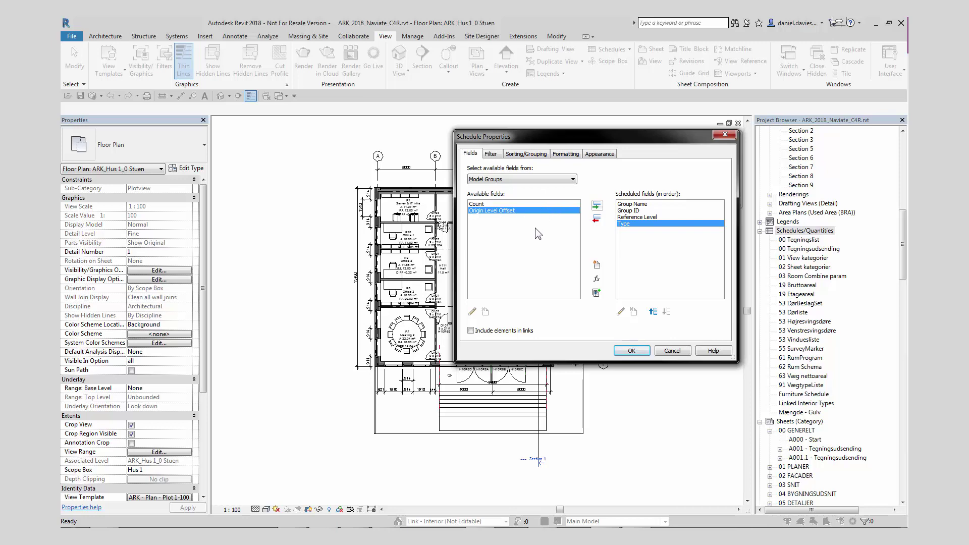
{"action": "left_click", "coordinate": [631, 352]}
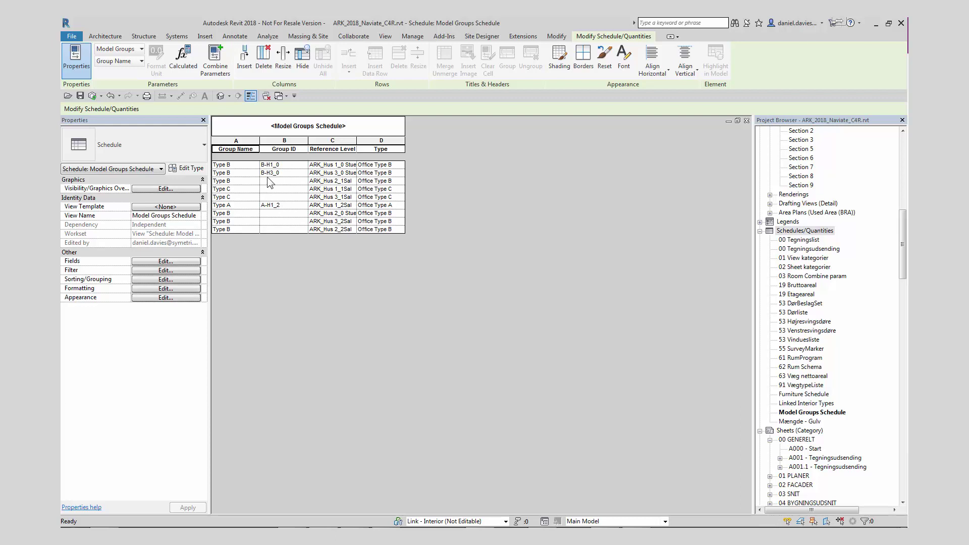
- Drag the Reference Level/Type header border right to widen the column
{"action": "left_click_drag", "start_coordinate": [356, 140], "coordinate": [469, 140]}
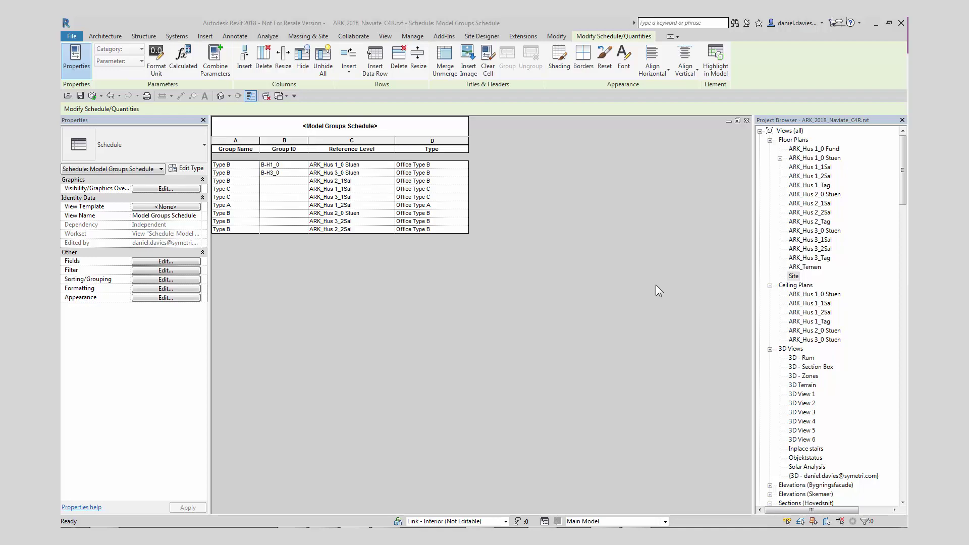
- On the Site plan, array a tree into two grouped copies forming Array Group 1
{"action": "double_click", "coordinate": [794, 276]}
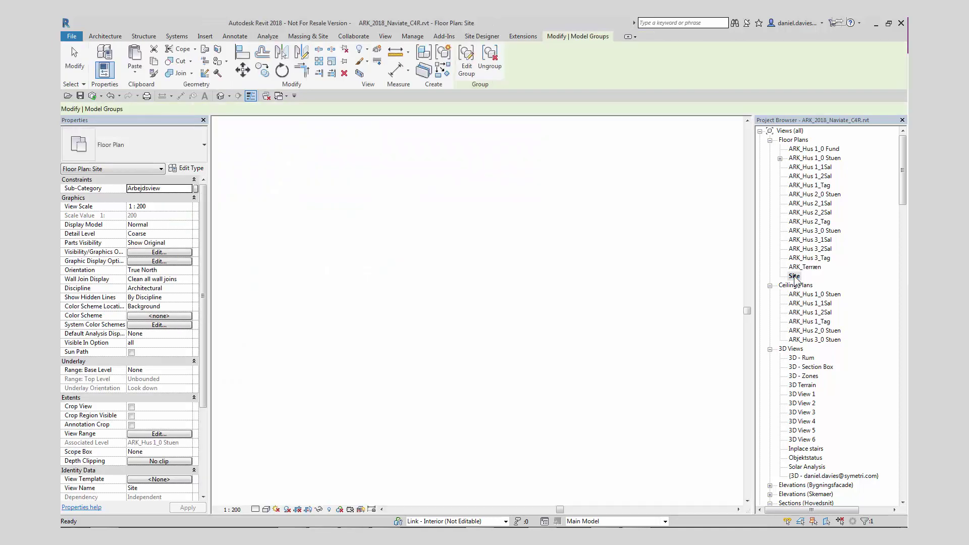
{"action": "left_click", "coordinate": [356, 257]}
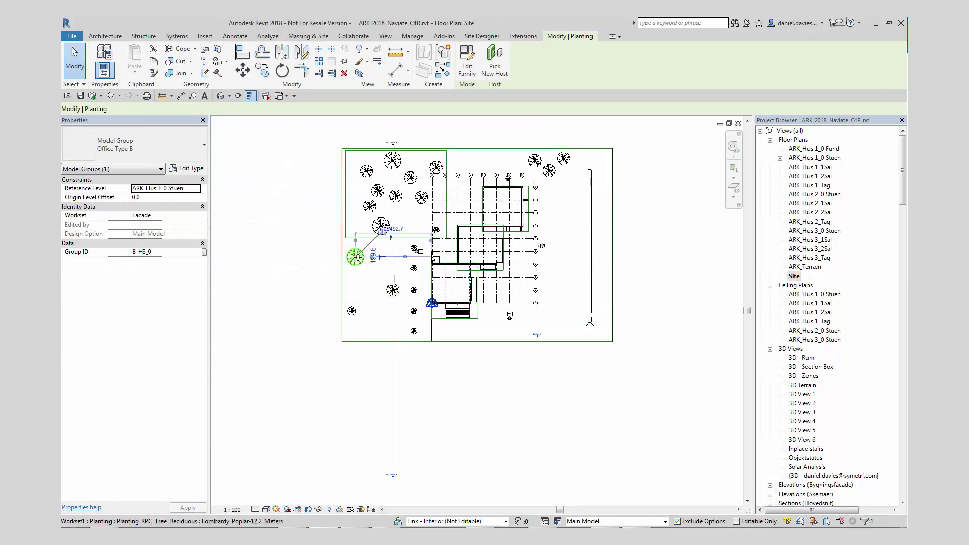
{"action": "left_click", "coordinate": [320, 61]}
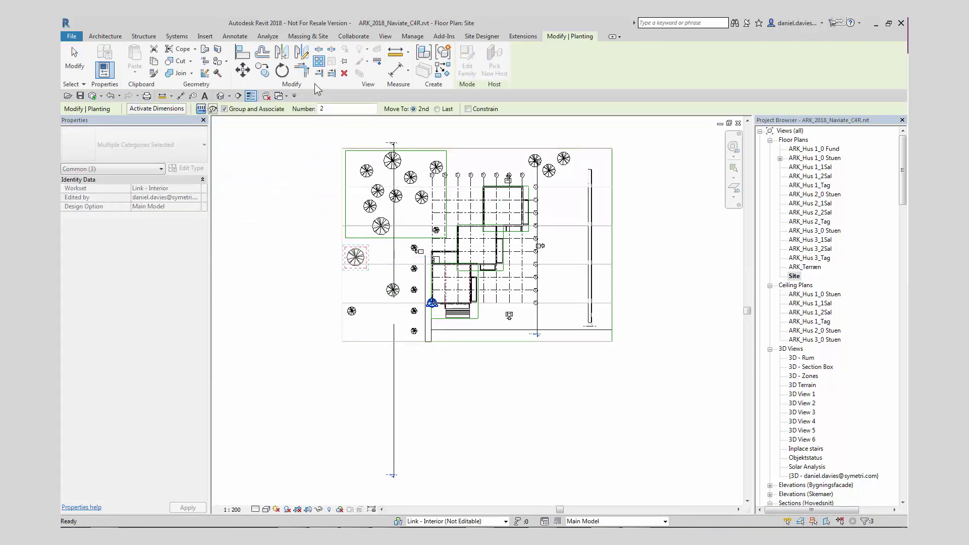
{"action": "left_click", "coordinate": [356, 258]}
{"action": "left_click", "coordinate": [378, 258]}
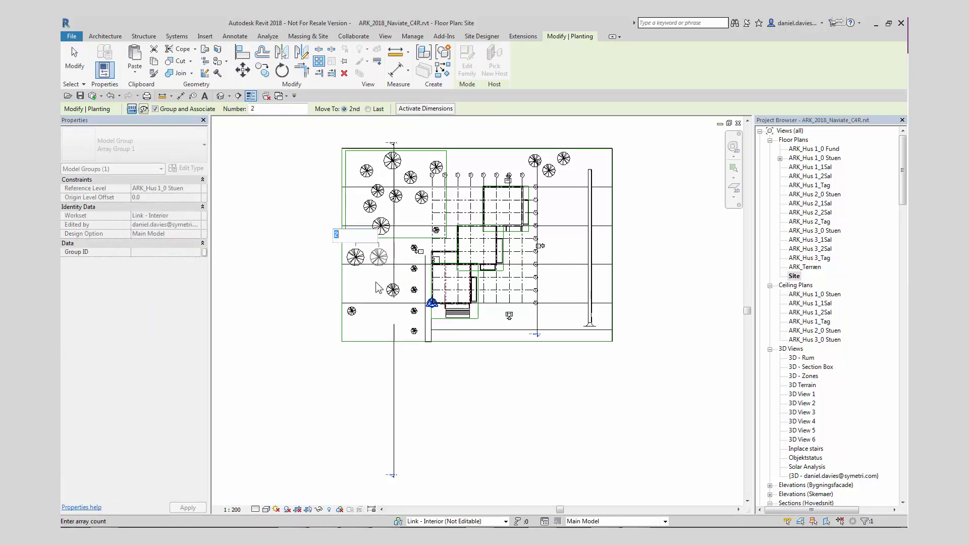
{"action": "key", "text": "Return"}
{"action": "left_click", "coordinate": [326, 287]}
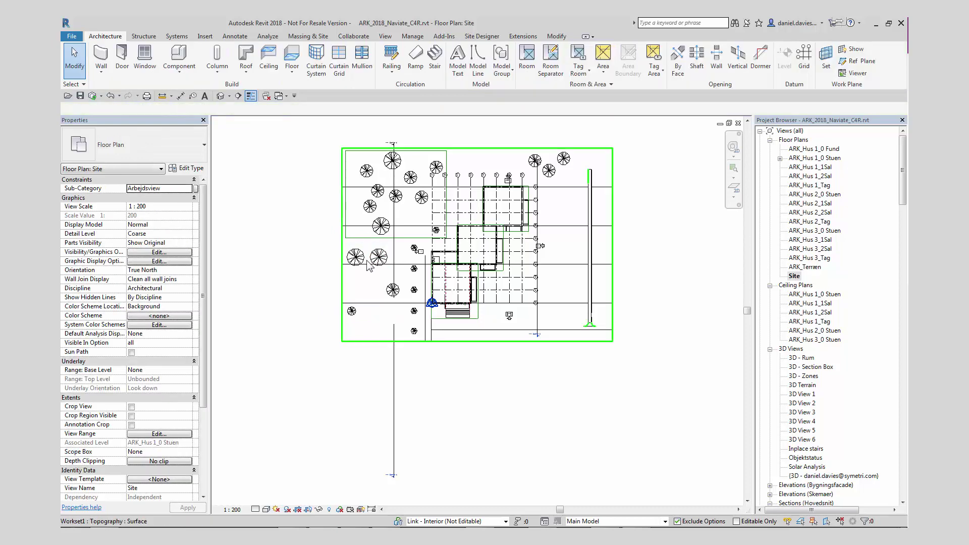
{"action": "left_click", "coordinate": [371, 267]}
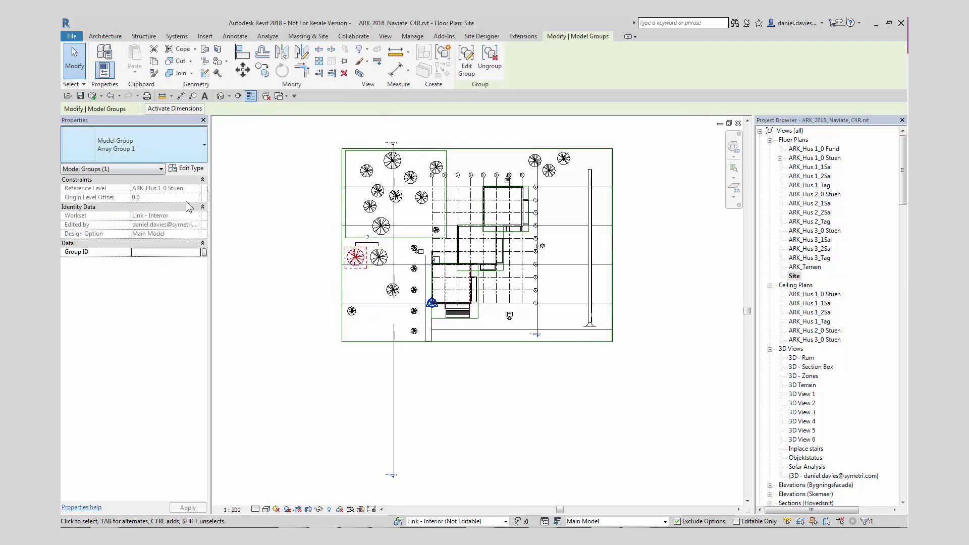
{"action": "left_click", "coordinate": [280, 279]}
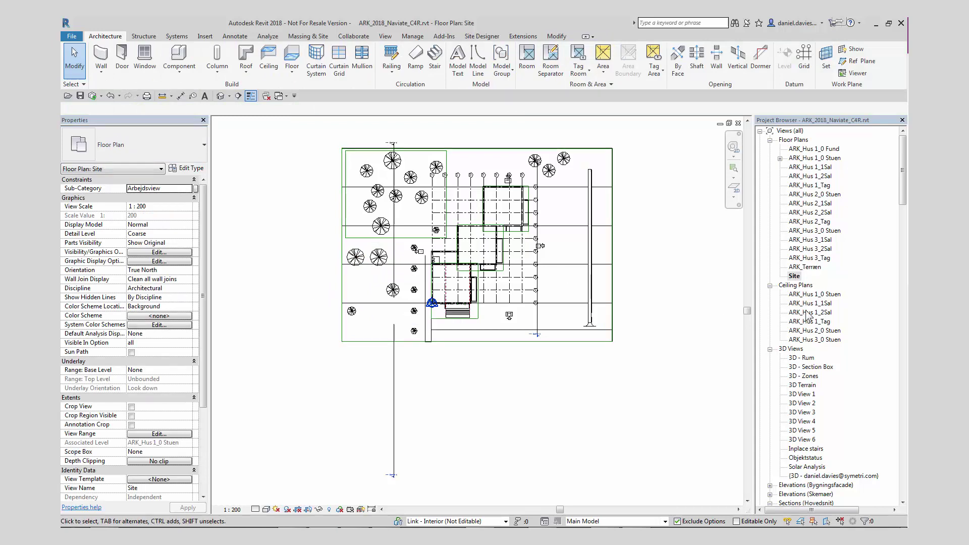
- Filter the Model Groups Schedule to Group Name is greater than an empty value
{"action": "key", "text": "ctrl+Tab"}
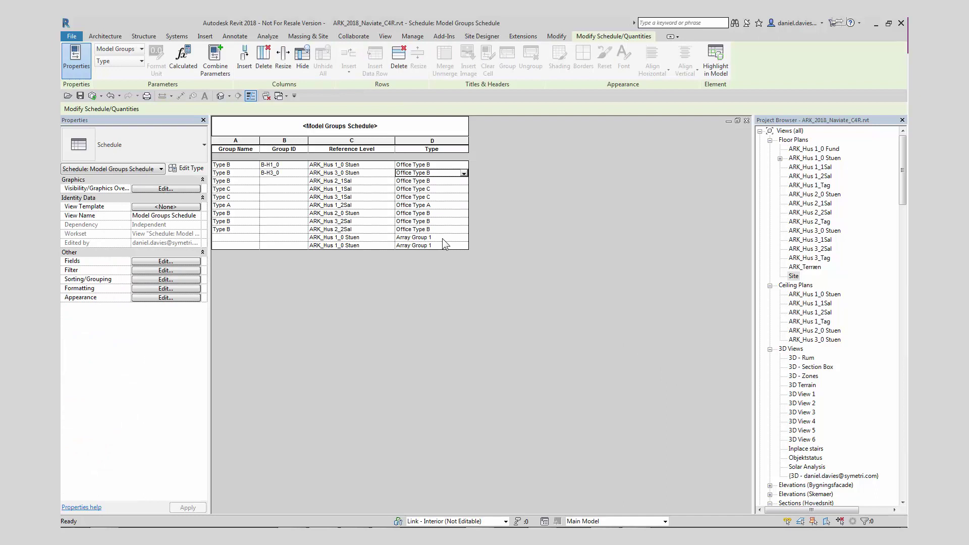
{"action": "left_click", "coordinate": [149, 271]}
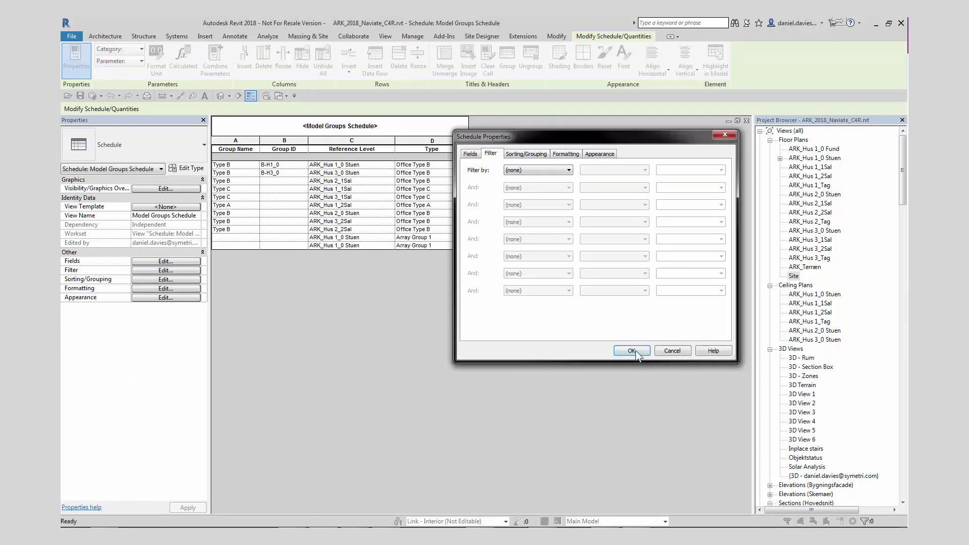
{"action": "left_click", "coordinate": [541, 170]}
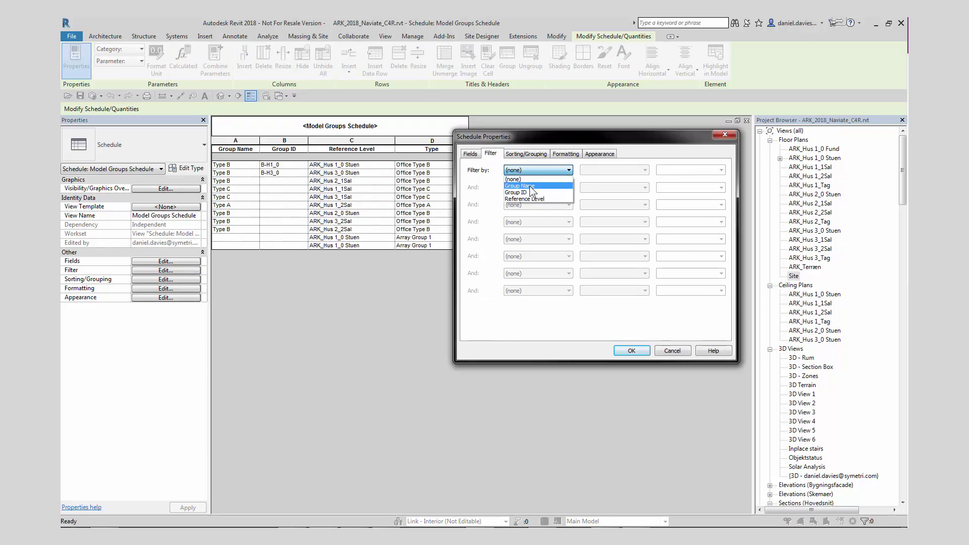
{"action": "left_click", "coordinate": [529, 187]}
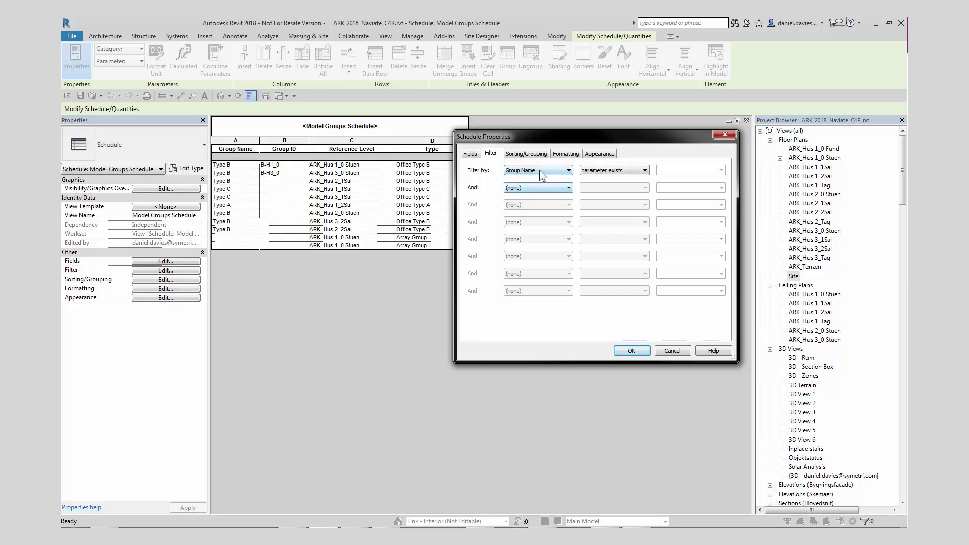
{"action": "left_click", "coordinate": [644, 170]}
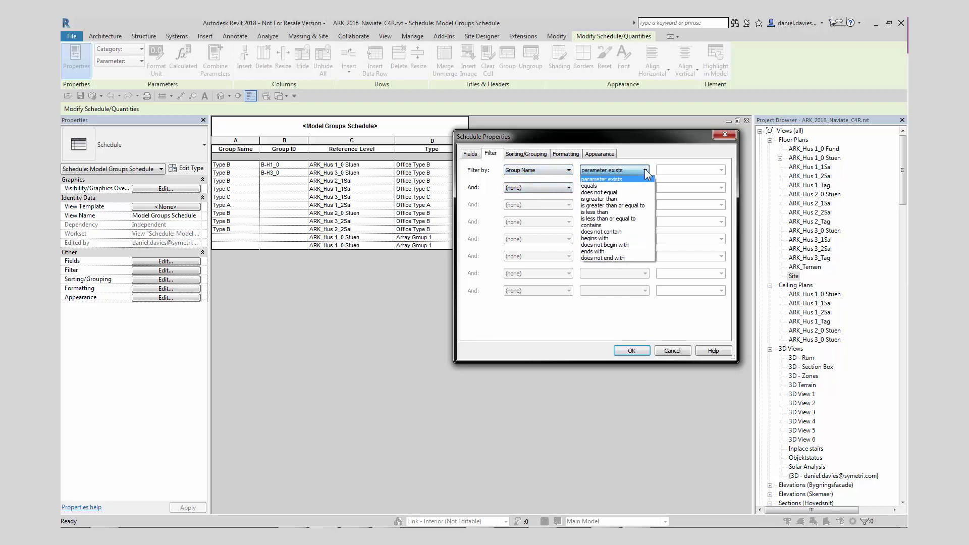
{"action": "left_click", "coordinate": [614, 199]}
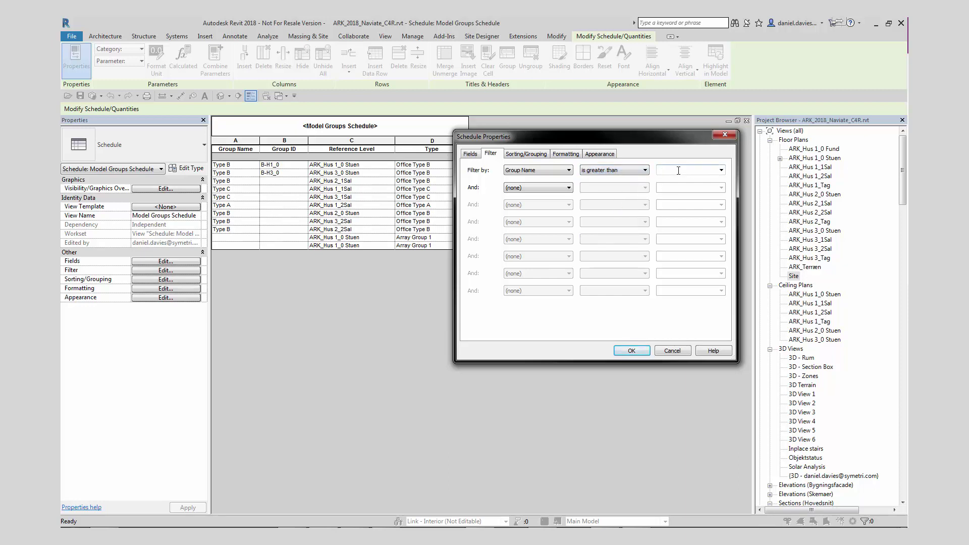
{"action": "left_click", "coordinate": [631, 350]}
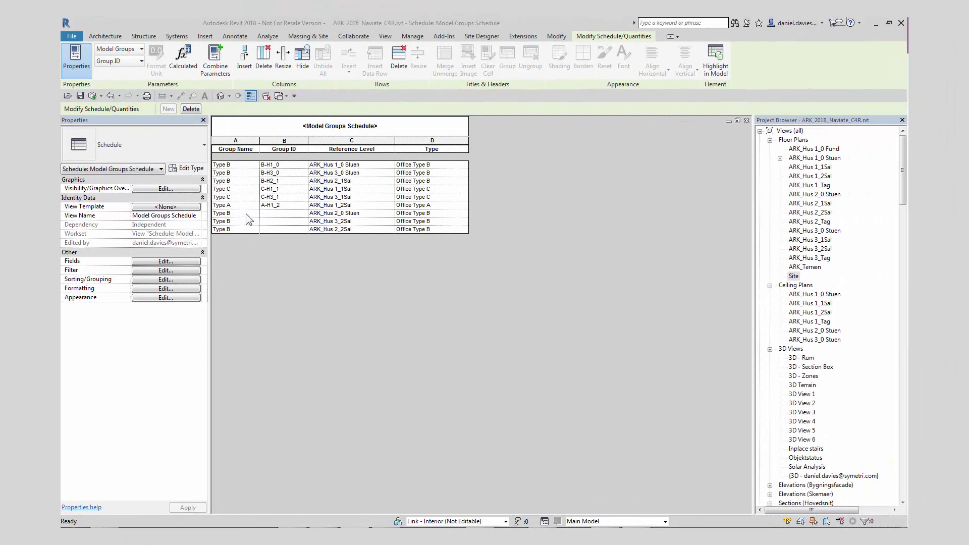
- Highlight in the model the ARK_Hus 2_0 Stuen Type B group lacking a Group ID
{"action": "left_click", "coordinate": [237, 213]}
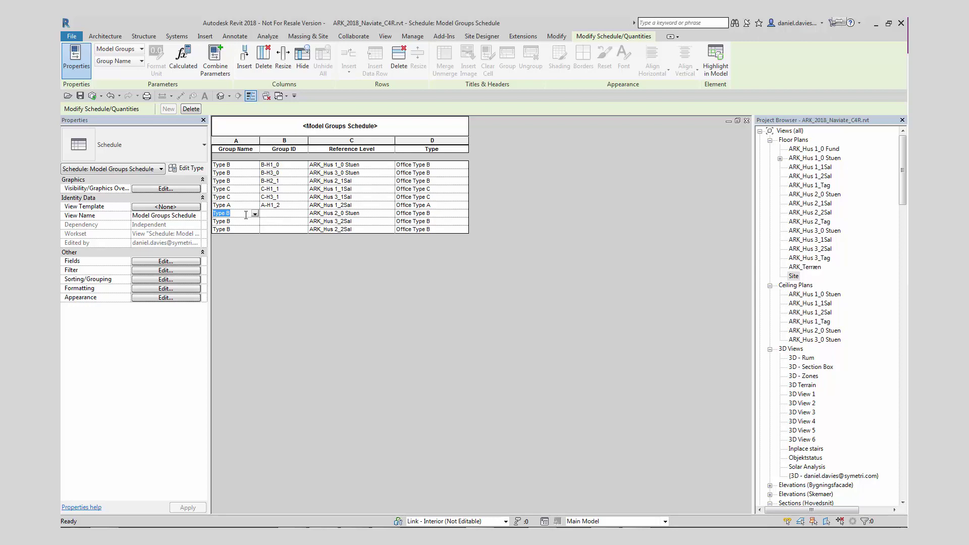
{"action": "left_click", "coordinate": [716, 63]}
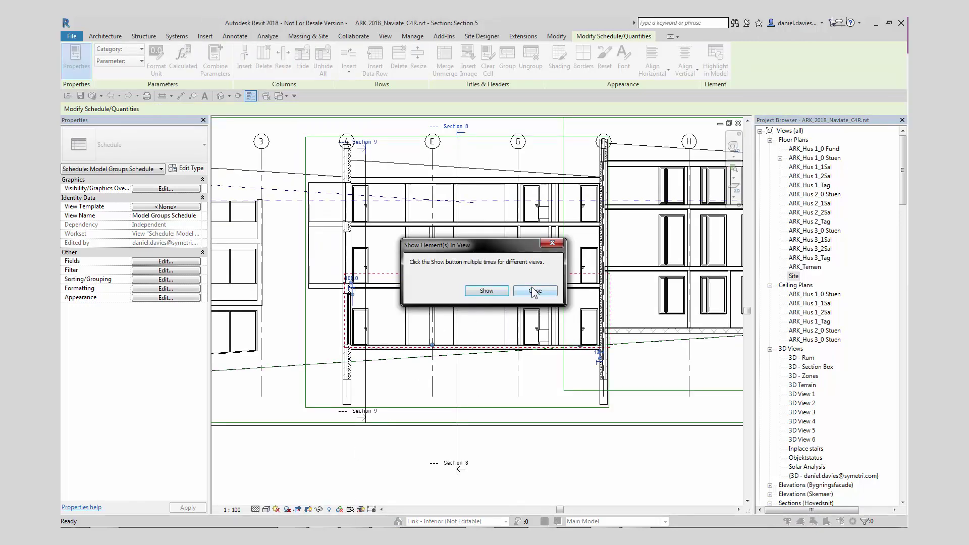
- Give that Type B group the Group ID B-H2_0 in Properties and apply it
{"action": "left_click", "coordinate": [534, 292]}
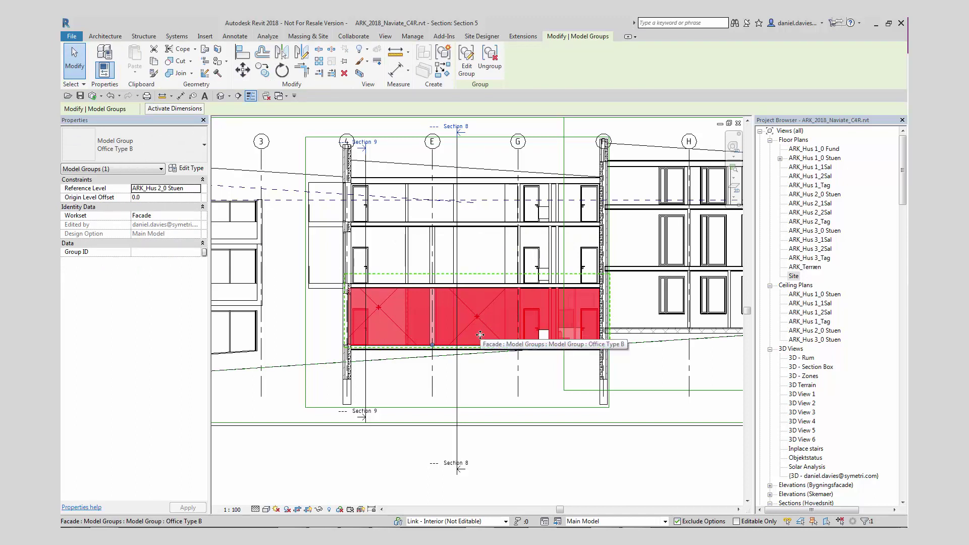
{"action": "left_click", "coordinate": [151, 252]}
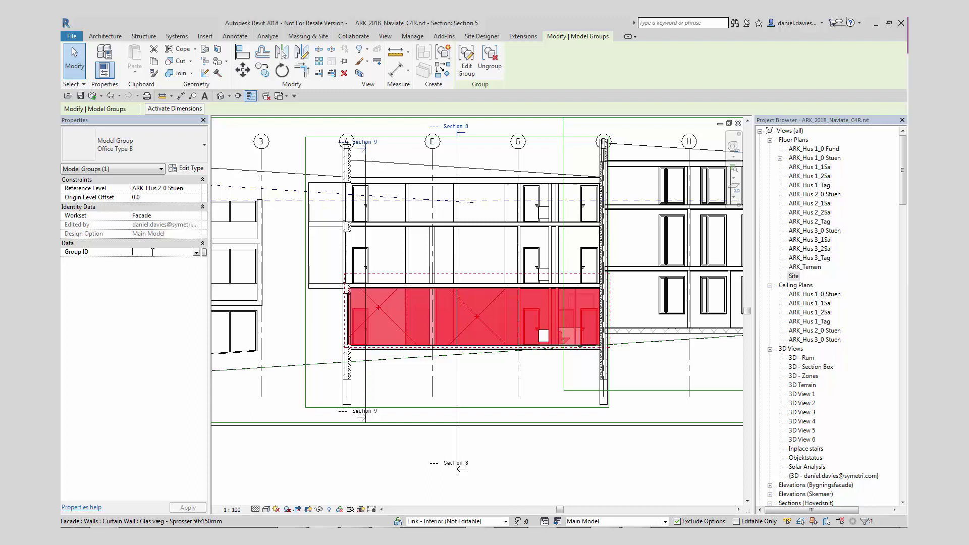
{"action": "type", "text": "B"}
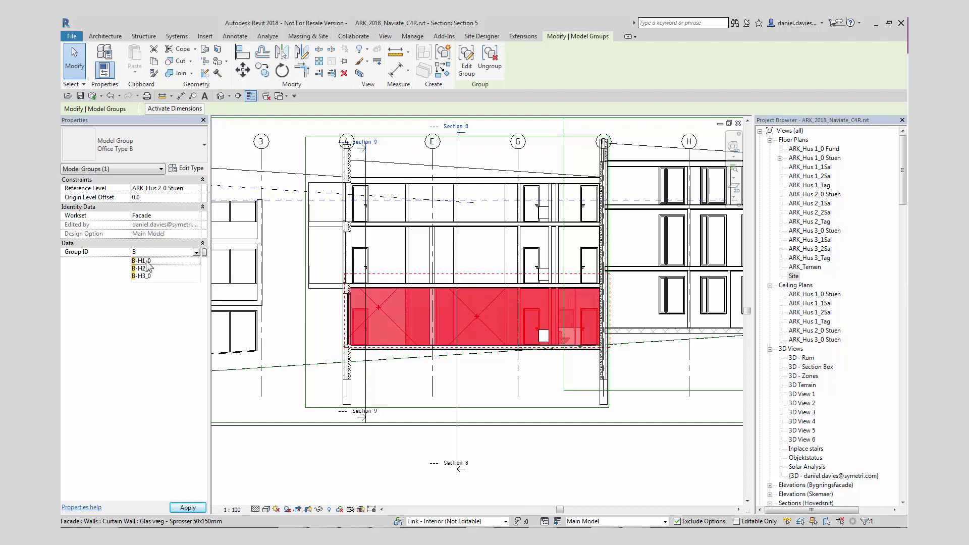
{"action": "left_click", "coordinate": [143, 268]}
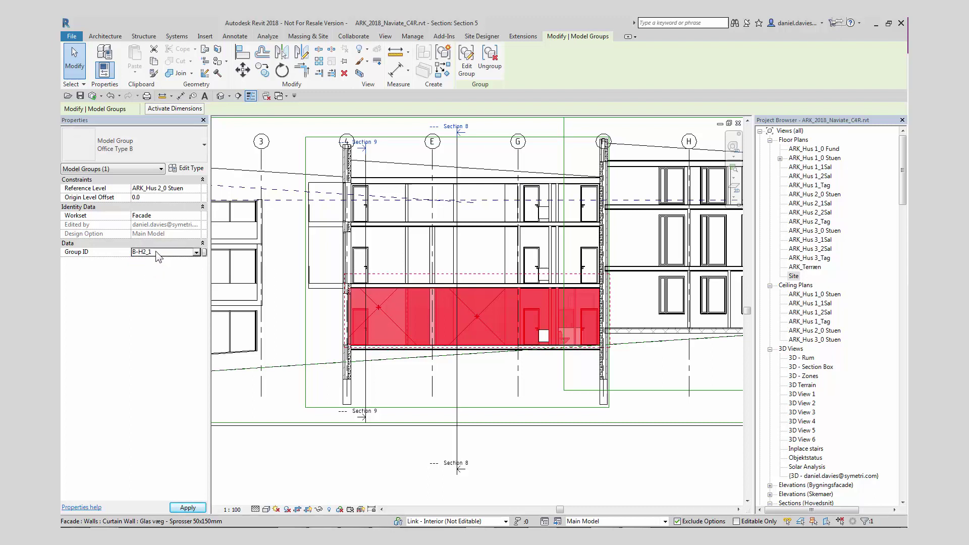
{"action": "key", "text": "BackSpace"}
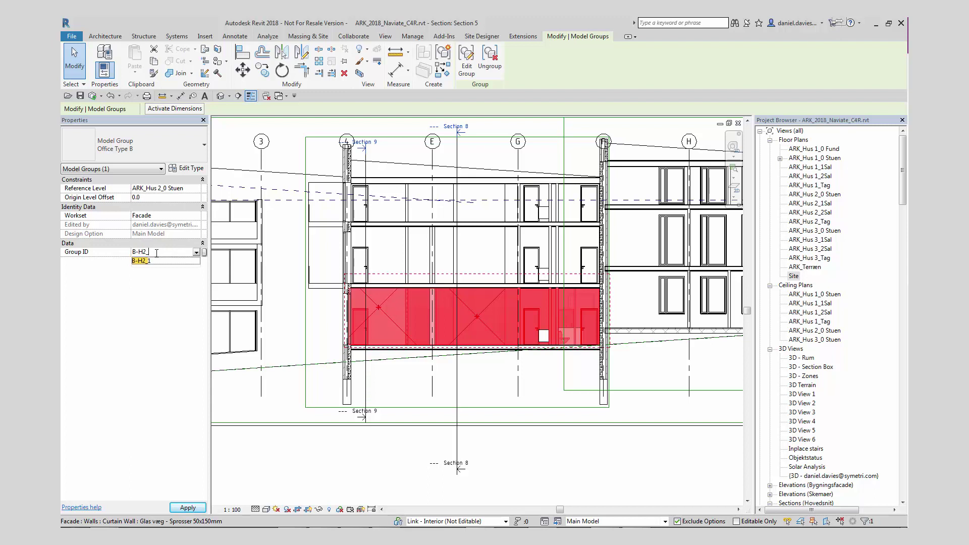
{"action": "type", "text": "0"}
{"action": "left_click", "coordinate": [188, 509]}
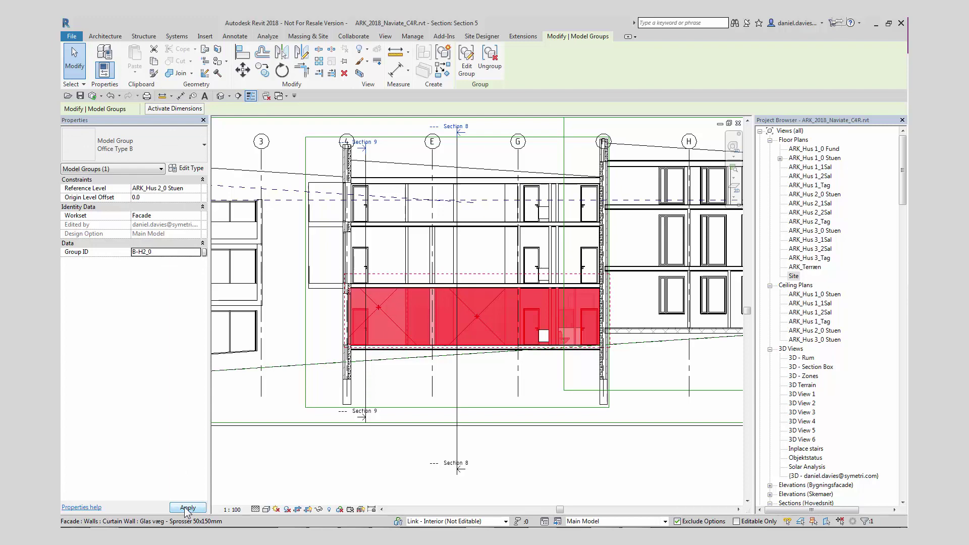
{"action": "left_click", "coordinate": [347, 449]}
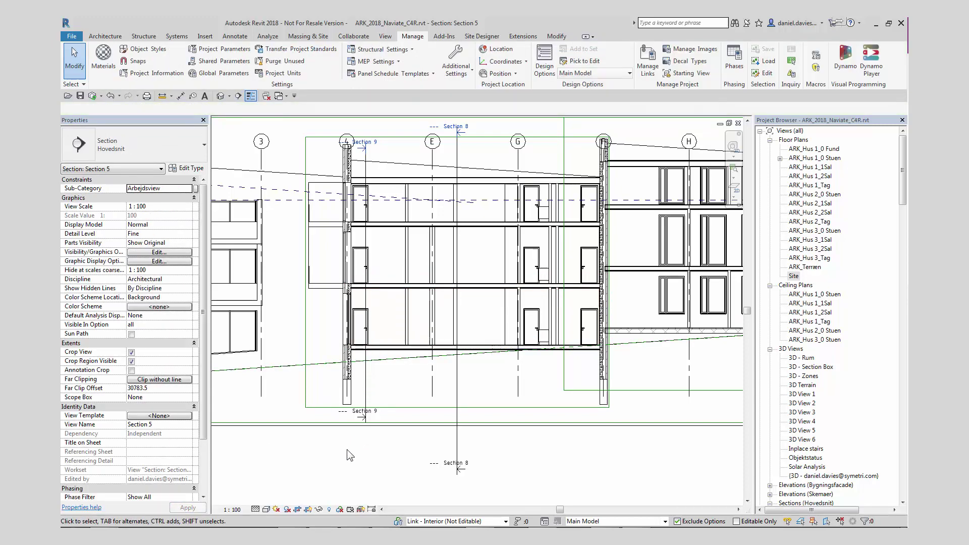
- In the schedule, start a 'B-' Group ID for the ARK_Hus 3_2Sal row, then abandon it
{"action": "key", "text": "ctrl+Tab"}
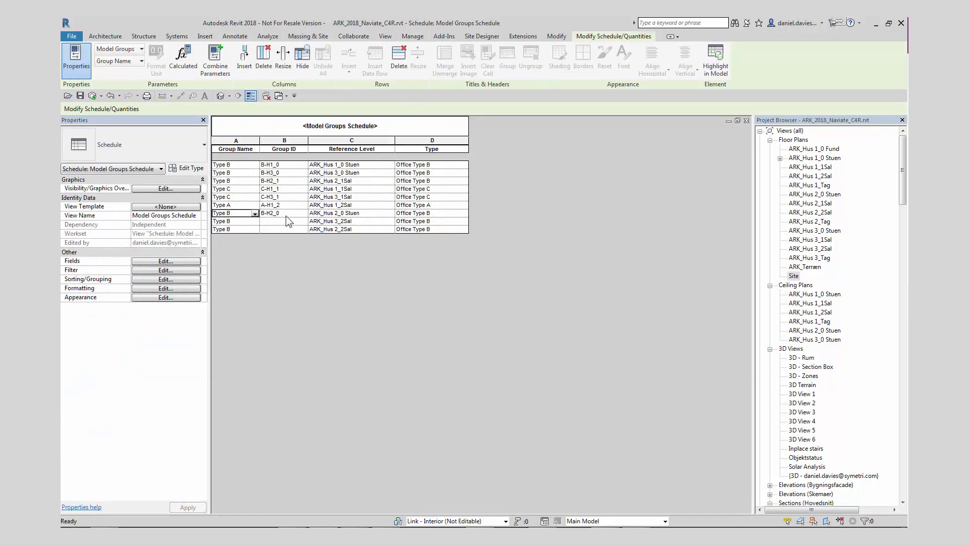
{"action": "left_click", "coordinate": [301, 222]}
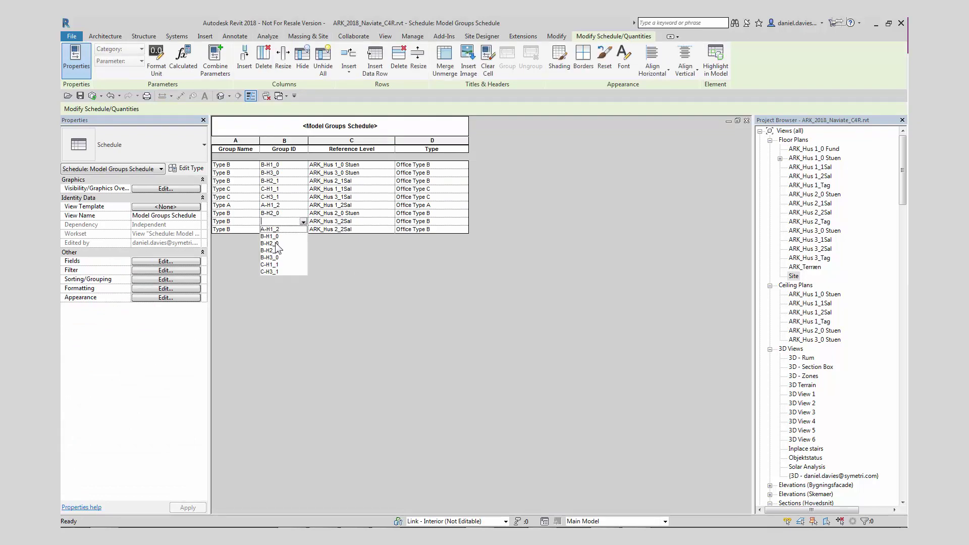
{"action": "key", "text": "Escape"}
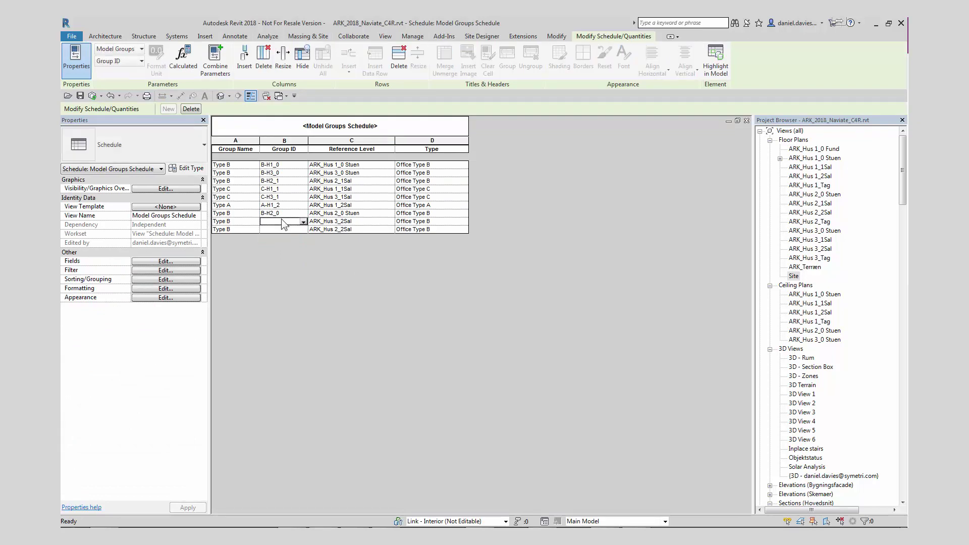
{"action": "left_click", "coordinate": [302, 222]}
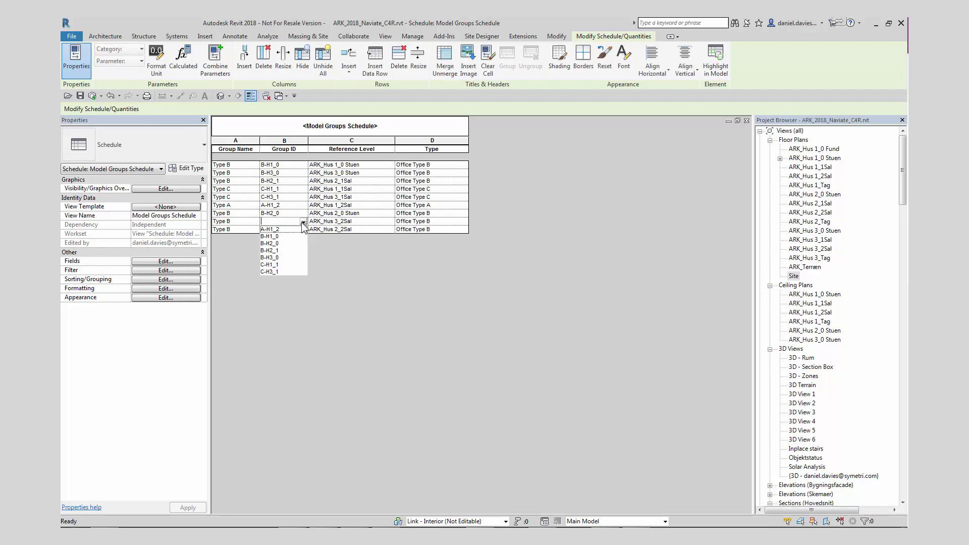
{"action": "left_click", "coordinate": [277, 260]}
{"action": "left_click", "coordinate": [271, 221]}
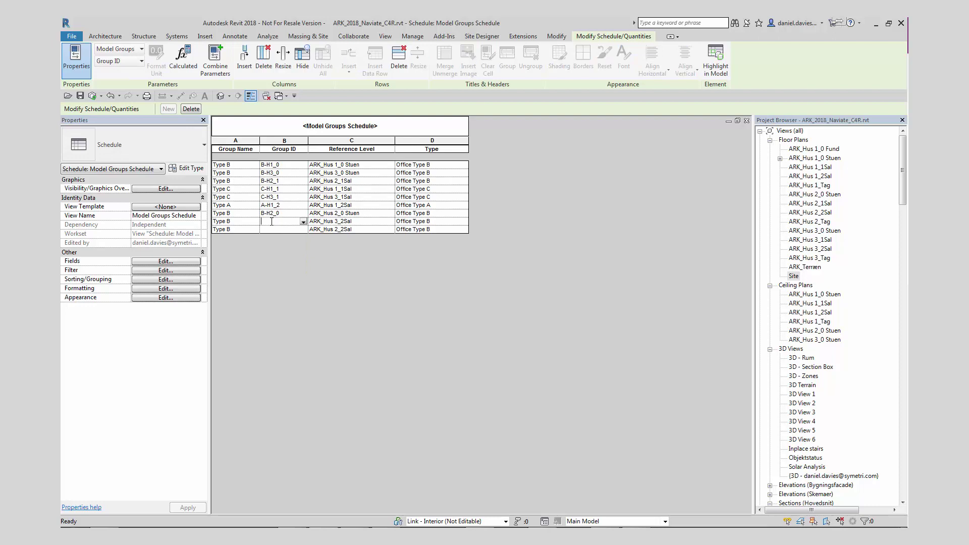
{"action": "type", "text": "B"}
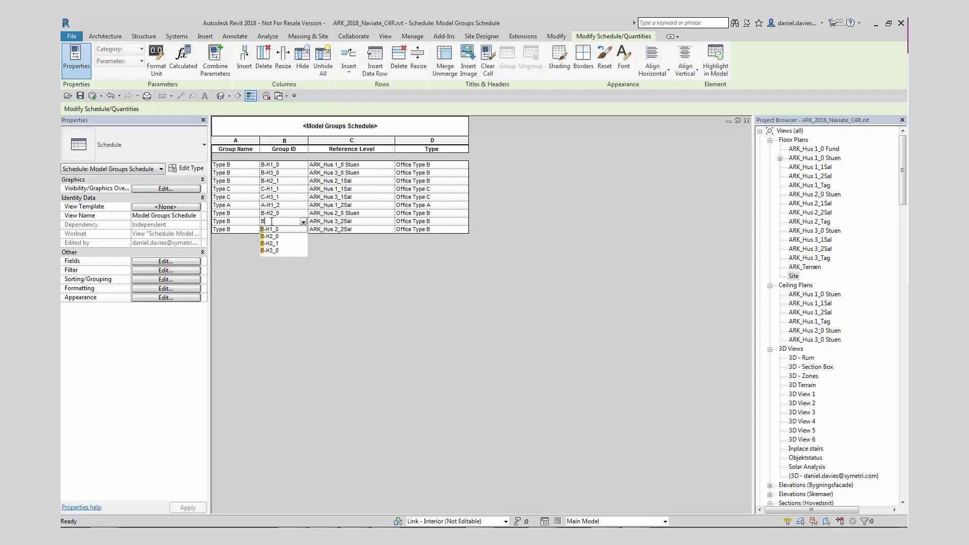
{"action": "type", "text": "-"}
{"action": "left_click", "coordinate": [281, 230]}
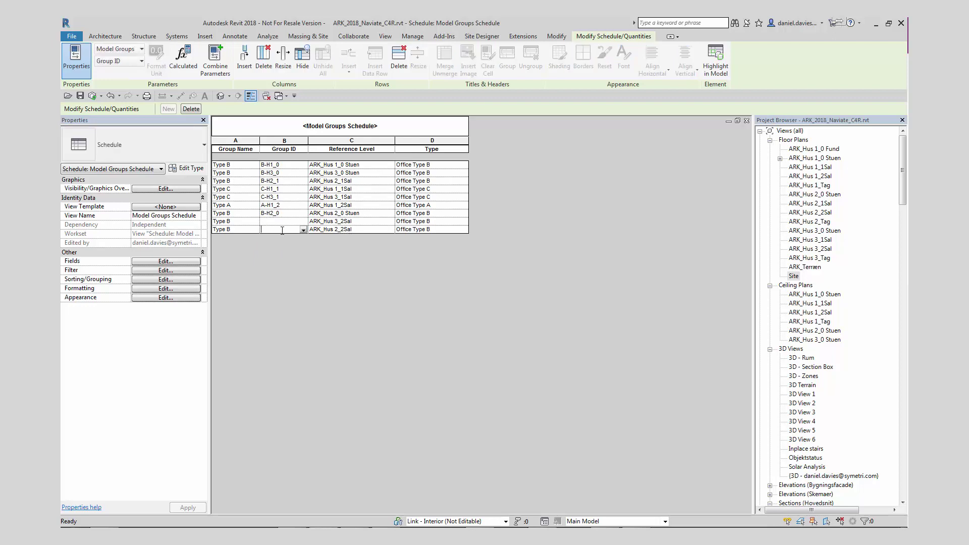
- Review existing Group ID values, then highlight the ARK_Hus 3_2Sal group in the model
{"action": "left_click", "coordinate": [303, 222]}
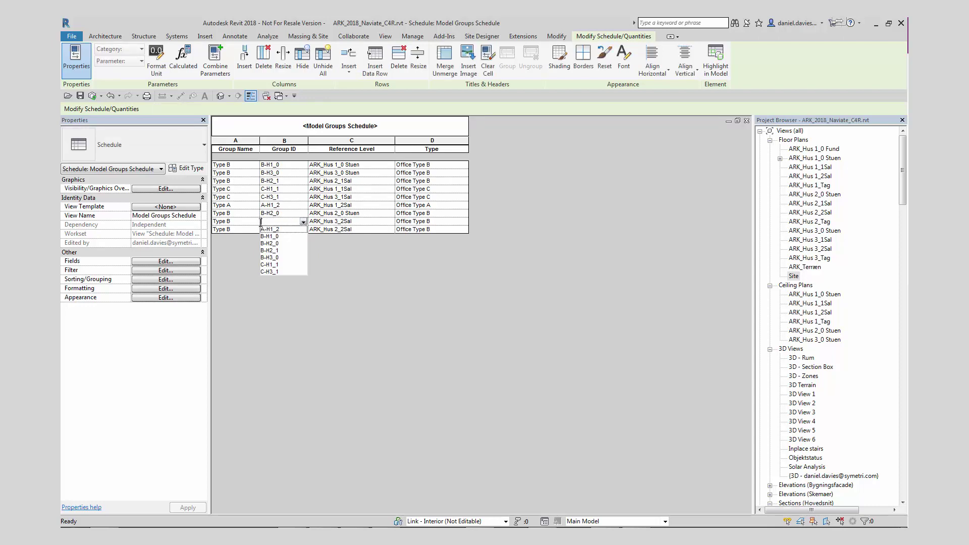
{"action": "left_click", "coordinate": [250, 222]}
{"action": "left_click", "coordinate": [250, 219]}
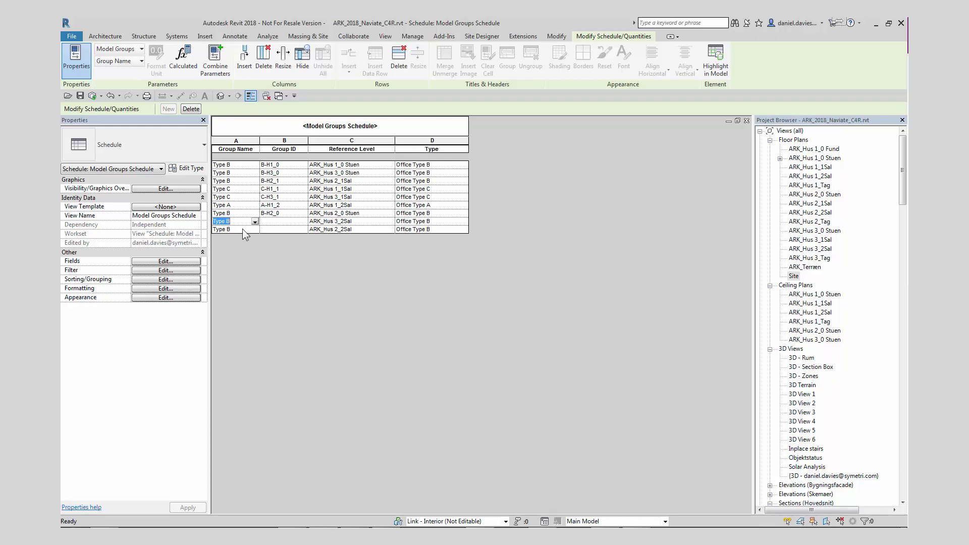
{"action": "left_click", "coordinate": [301, 229]}
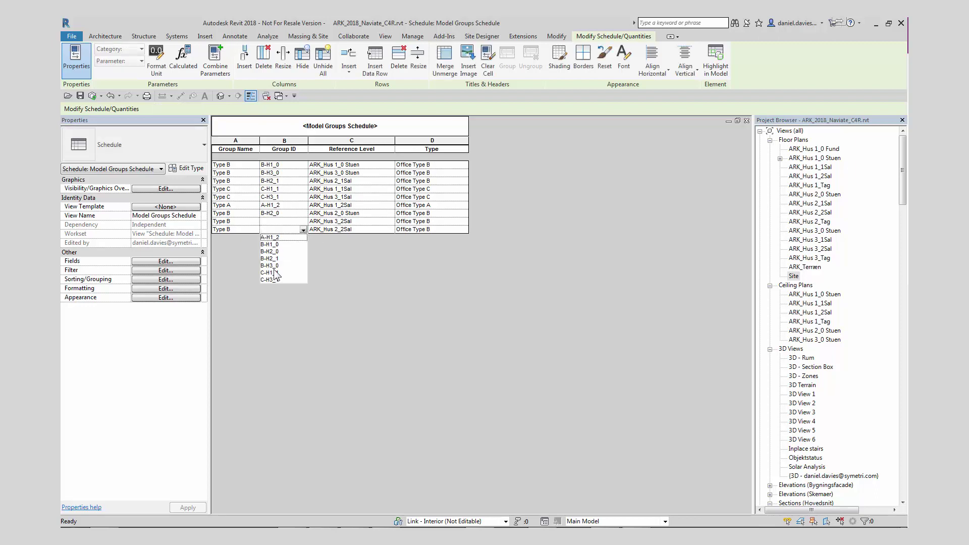
{"action": "left_click", "coordinate": [275, 242]}
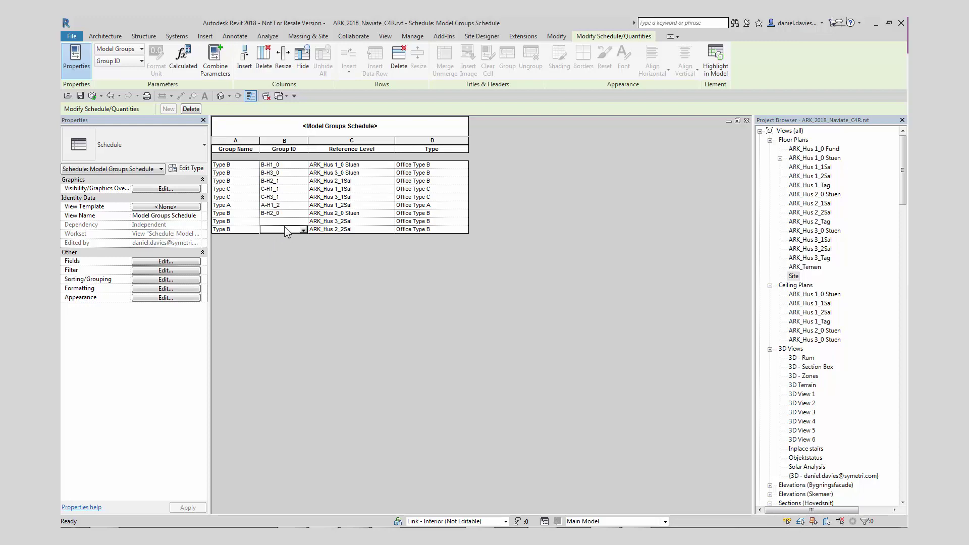
{"action": "left_click", "coordinate": [254, 222]}
{"action": "left_click", "coordinate": [715, 60]}
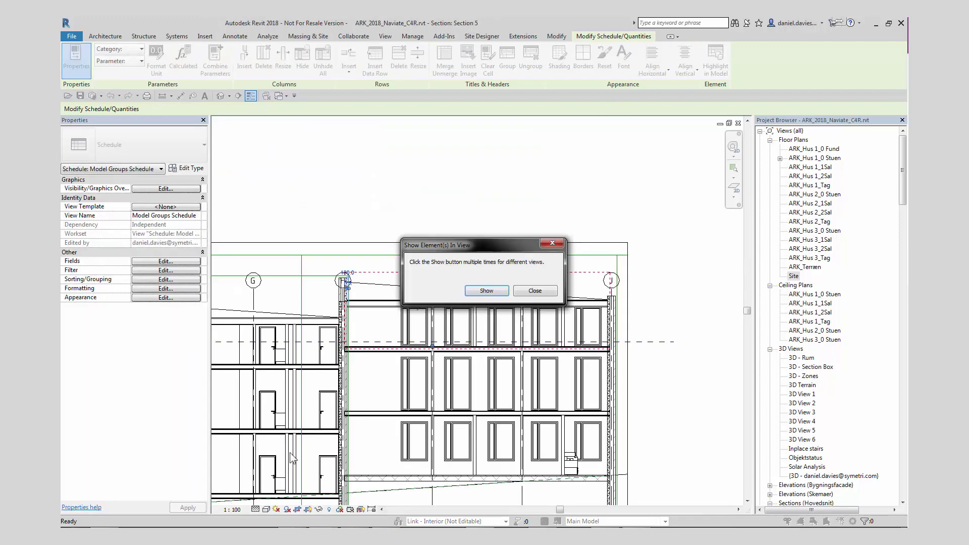
- Set the ARK_Hus 3_2Sal group's Group ID to B-H3-2 and return to the schedule
{"action": "left_click", "coordinate": [525, 291]}
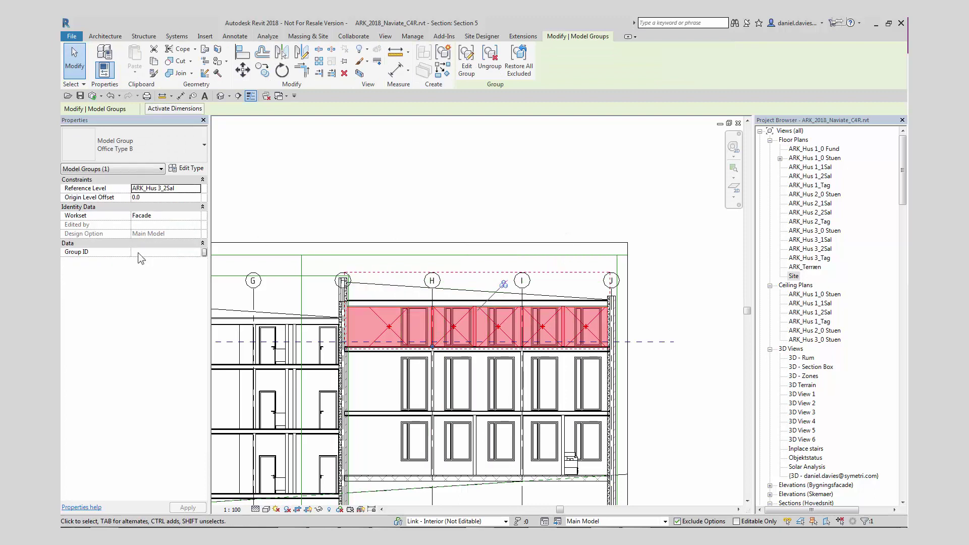
{"action": "left_click", "coordinate": [141, 253]}
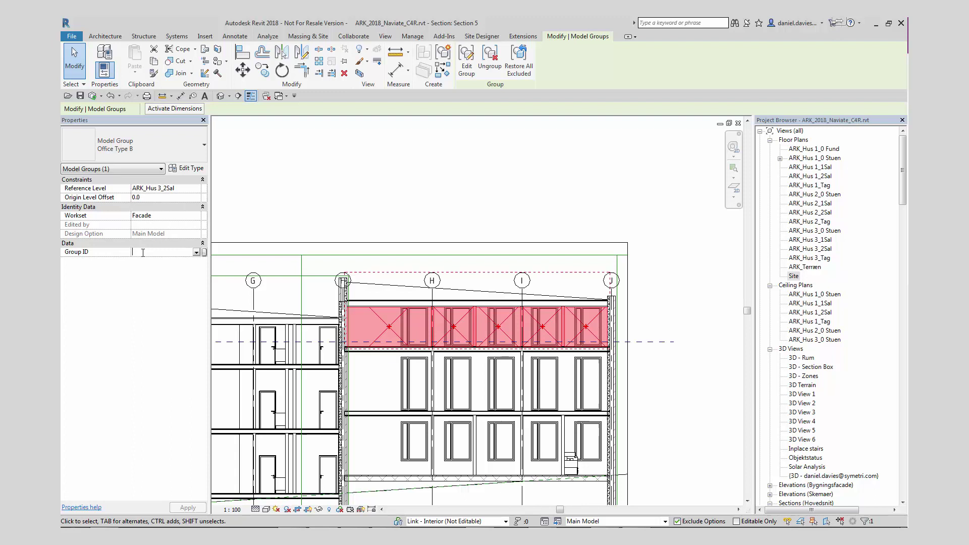
{"action": "type", "text": "B"}
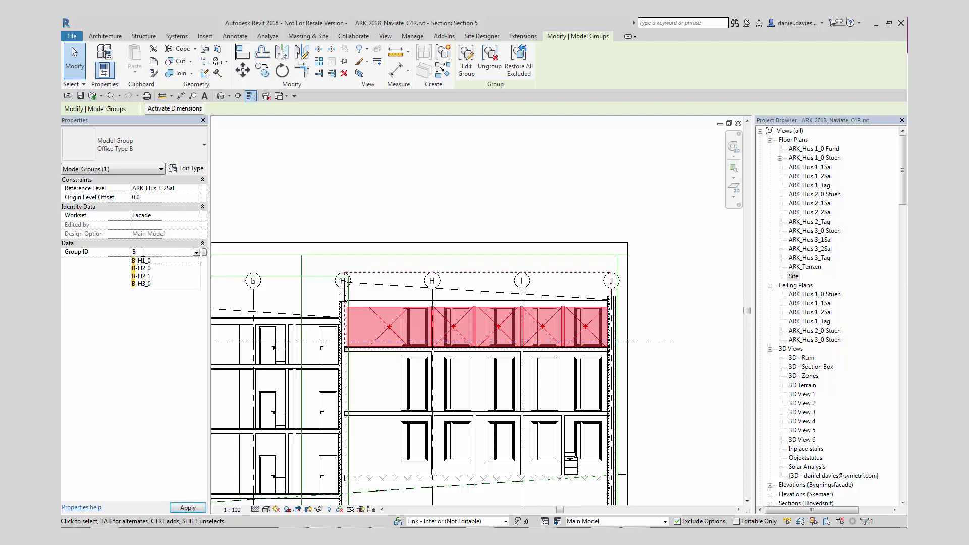
{"action": "type", "text": "-"}
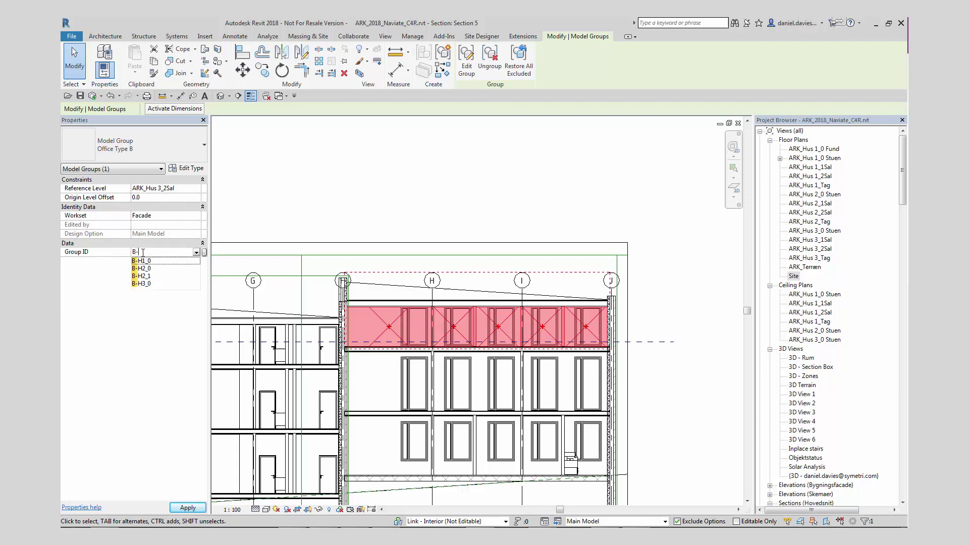
{"action": "type", "text": "H3"}
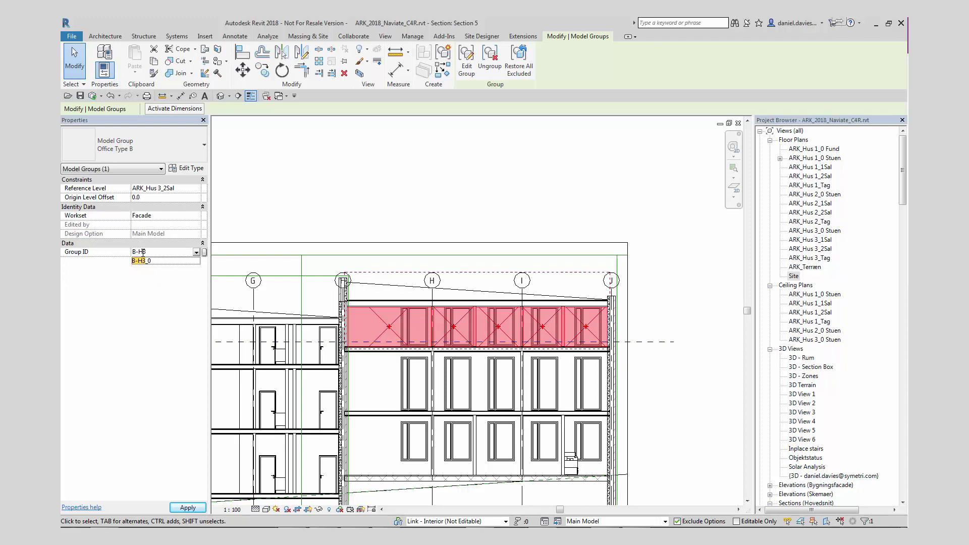
{"action": "type", "text": "-2"}
{"action": "left_click", "coordinate": [328, 202]}
{"action": "key", "text": "ctrl+Tab"}
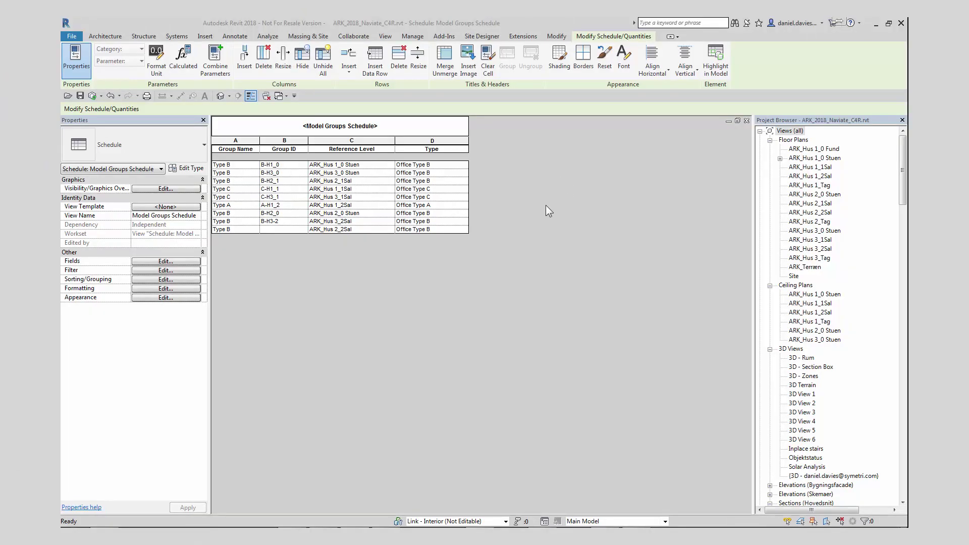
- Open ARK_2018_Interior.rvt from the Symetri C4R 2018 folder and minimize Communicator
{"action": "left_click", "coordinate": [75, 36]}
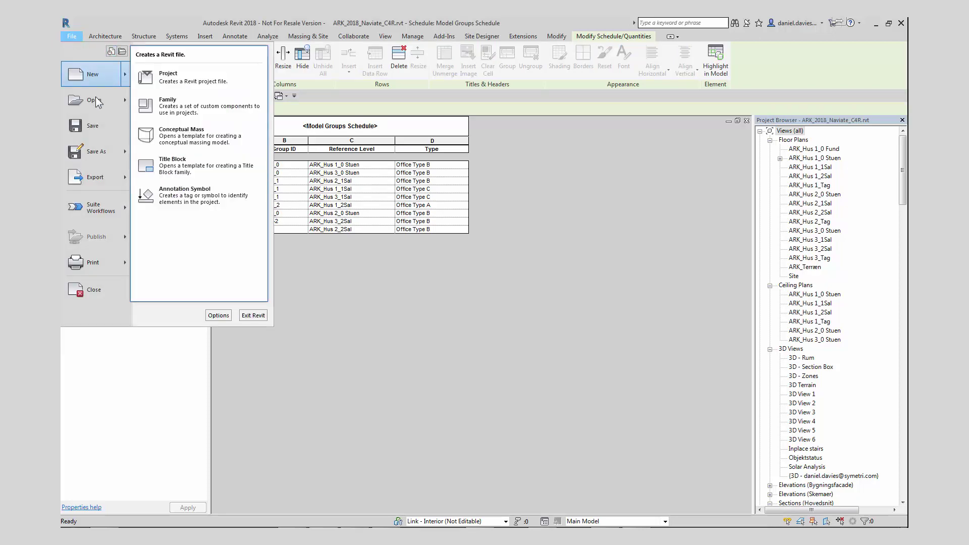
{"action": "mouse_move", "coordinate": [116, 100]}
{"action": "left_click", "coordinate": [176, 81]}
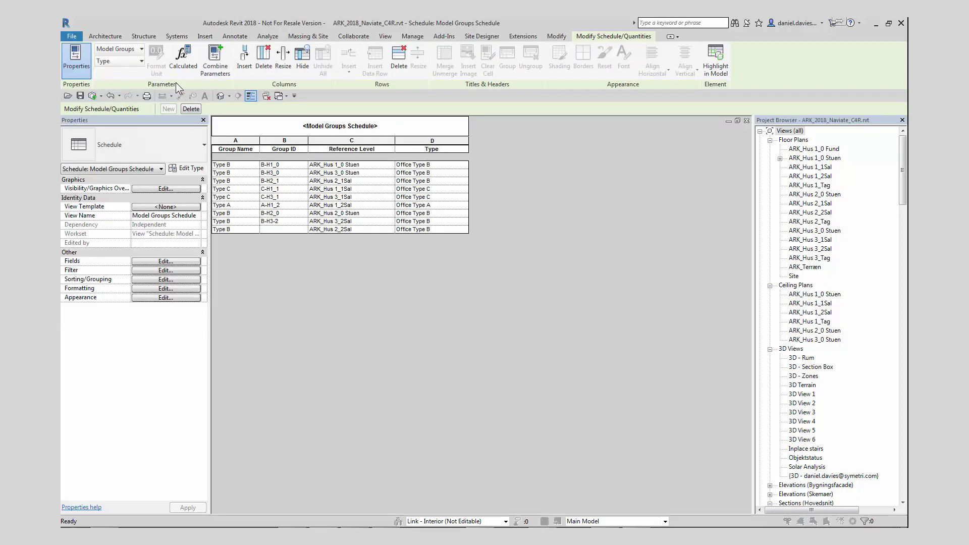
{"action": "left_click", "coordinate": [363, 263]}
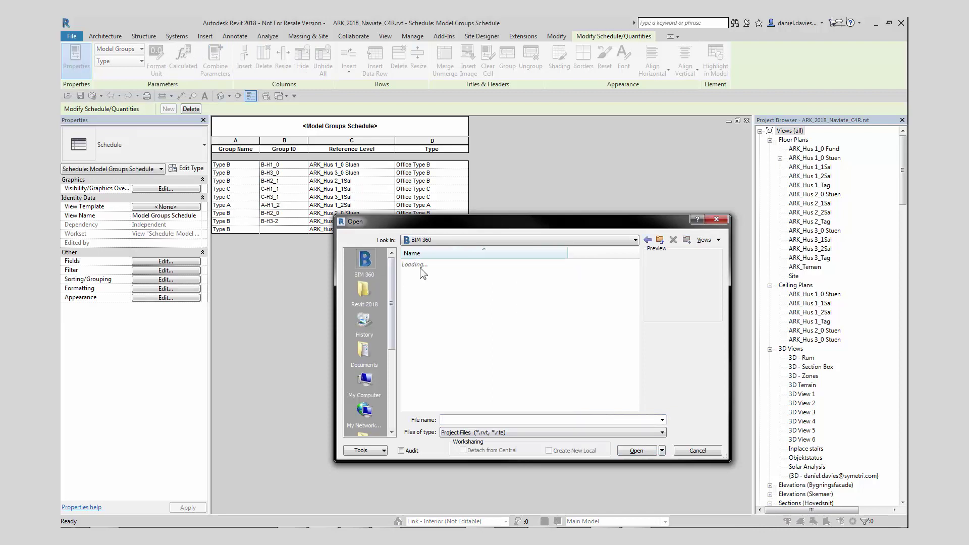
{"action": "double_click", "coordinate": [432, 273]}
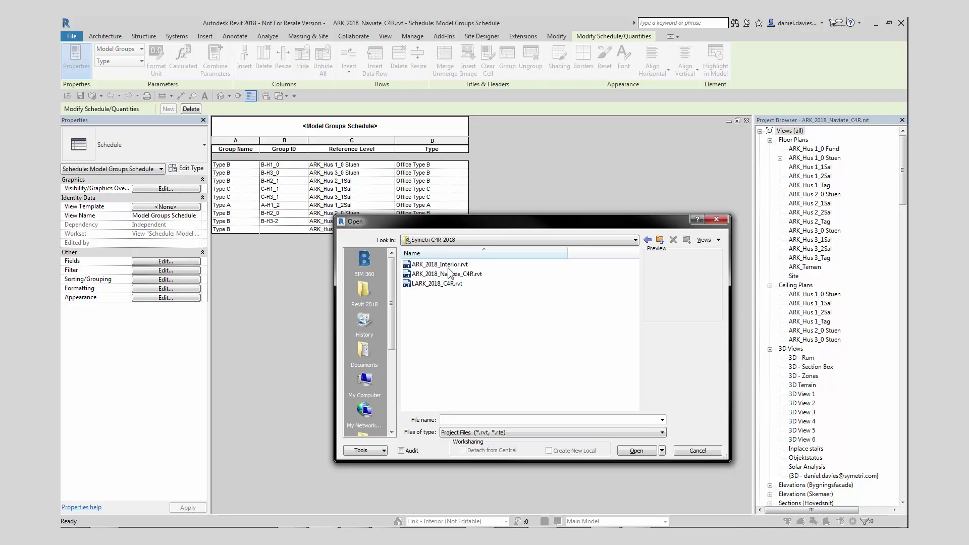
{"action": "left_click", "coordinate": [446, 264]}
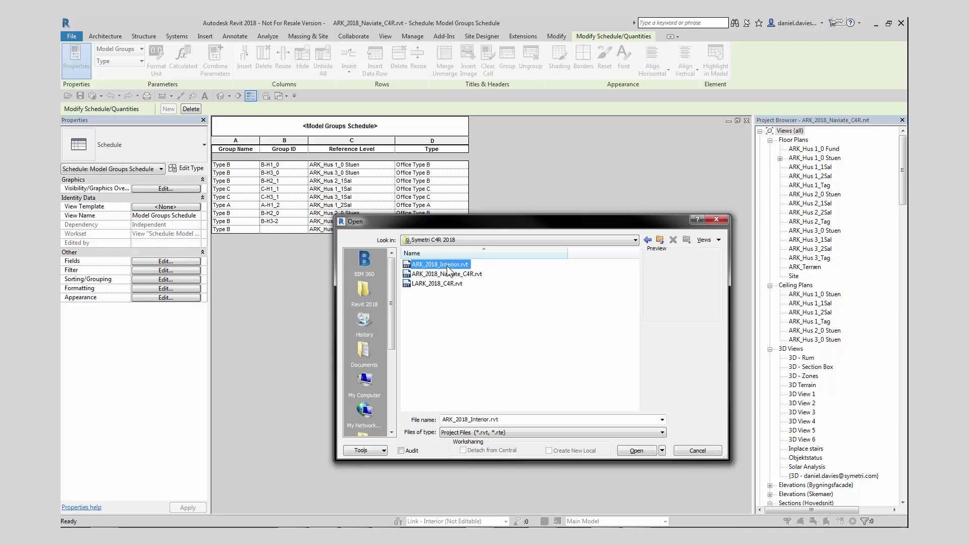
{"action": "left_click", "coordinate": [632, 449]}
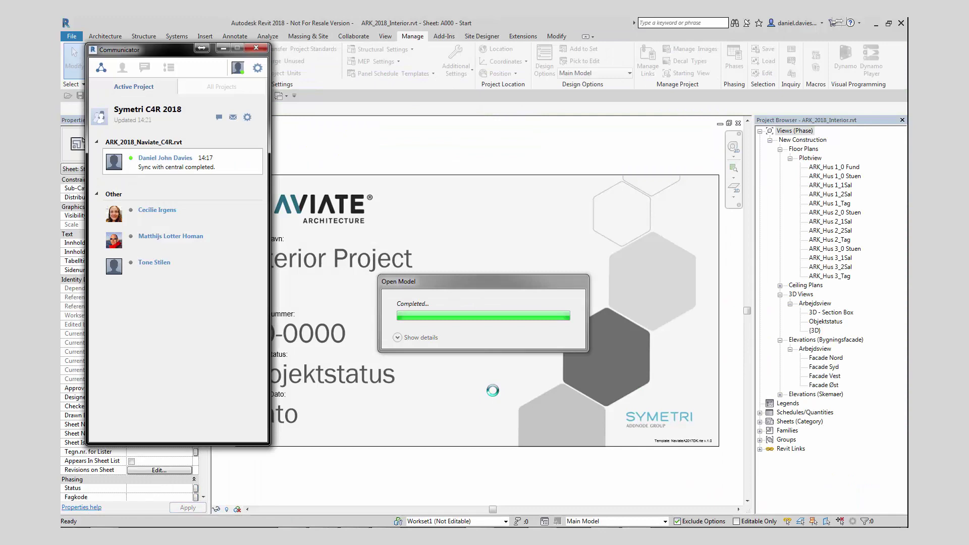
{"action": "left_click", "coordinate": [224, 47]}
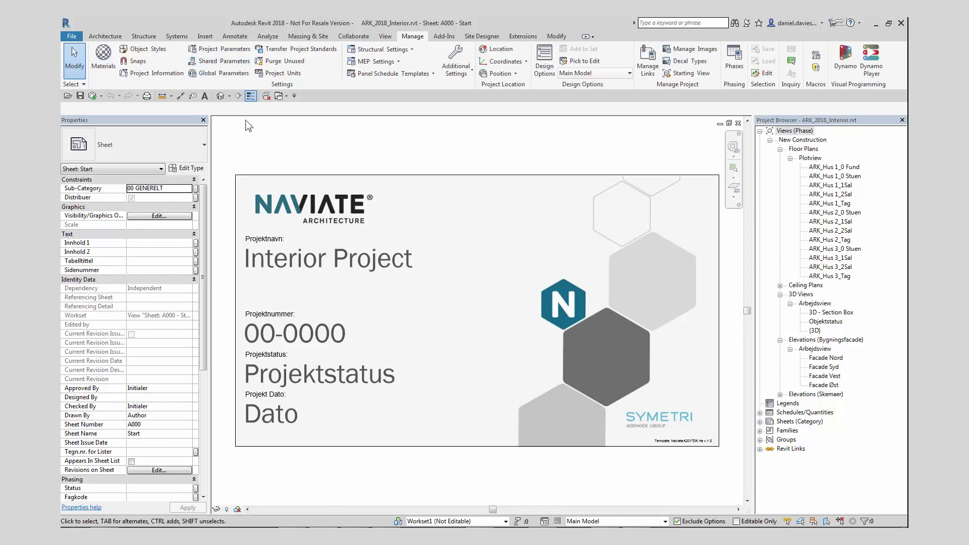
{"action": "left_click", "coordinate": [385, 36]}
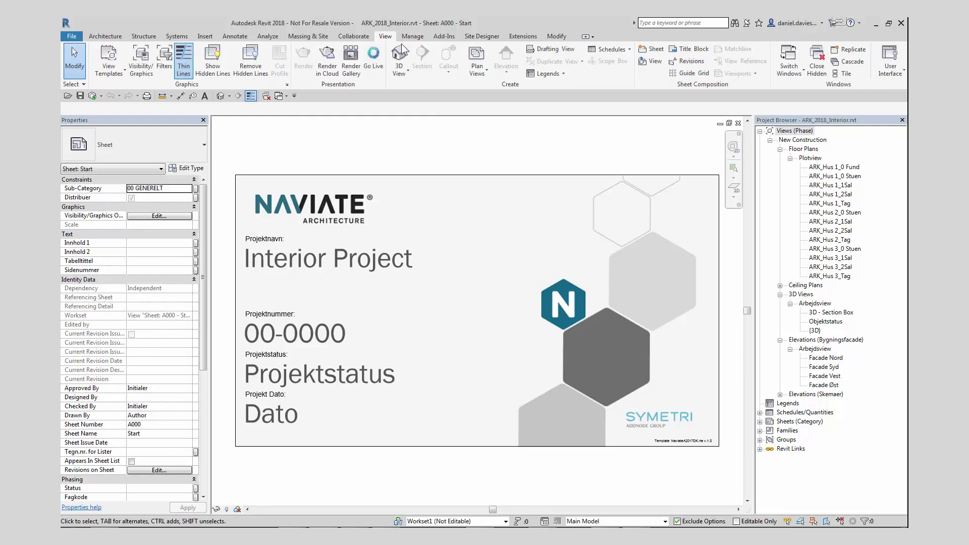
{"action": "left_click", "coordinate": [589, 49]}
{"action": "left_click", "coordinate": [621, 63]}
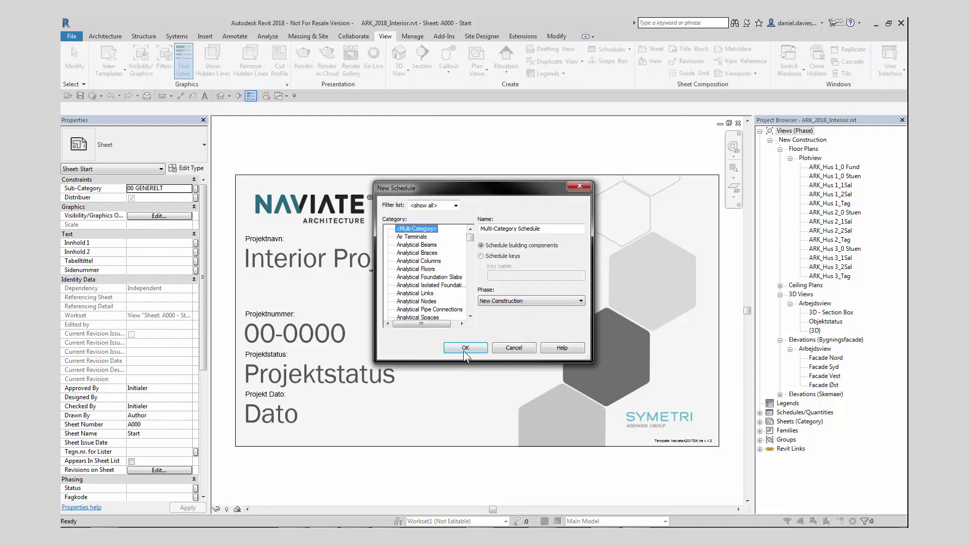
{"action": "left_click_drag", "start_coordinate": [469, 242], "coordinate": [470, 289]}
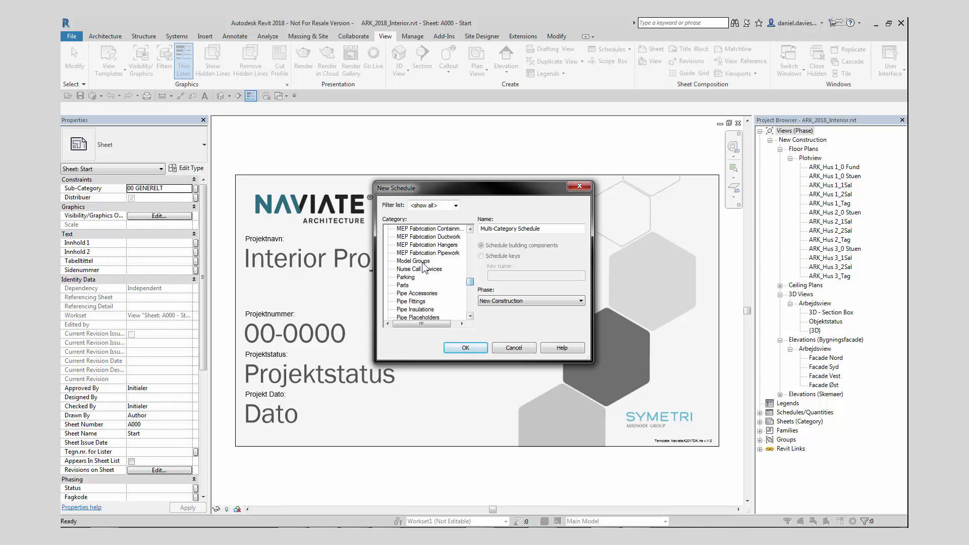
{"action": "left_click", "coordinate": [413, 261]}
{"action": "left_click", "coordinate": [465, 348]}
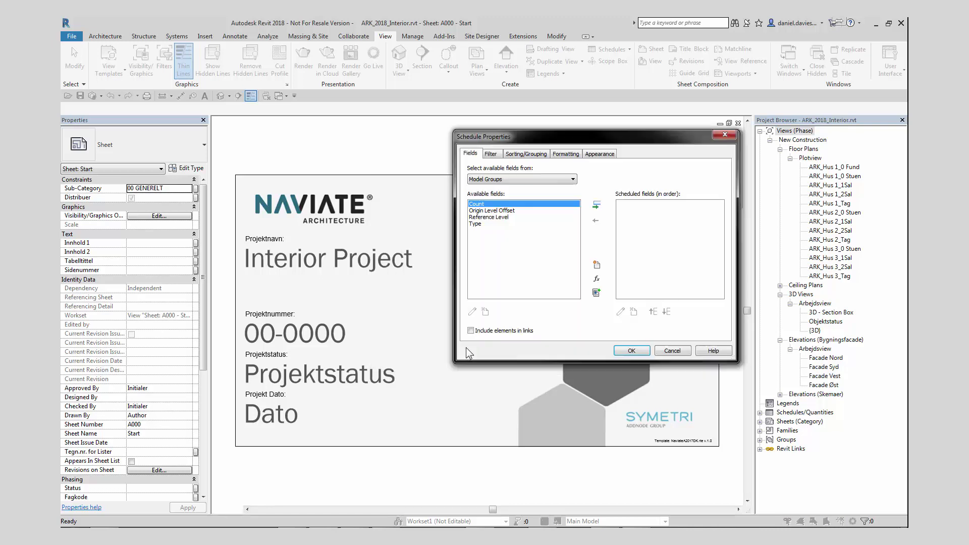
{"action": "left_click", "coordinate": [490, 223]}
{"action": "left_click", "coordinate": [596, 206]}
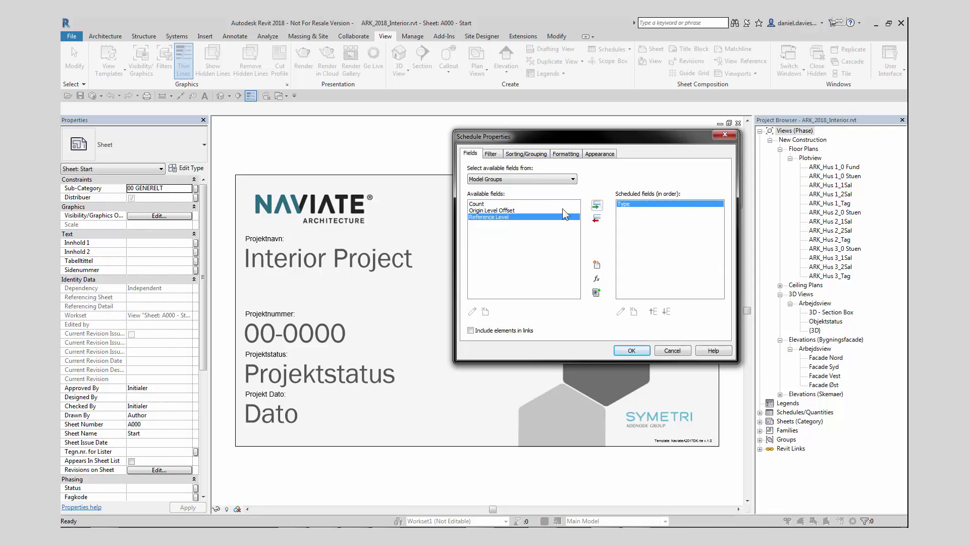
{"action": "left_click", "coordinate": [498, 211]}
{"action": "left_click", "coordinate": [596, 206]}
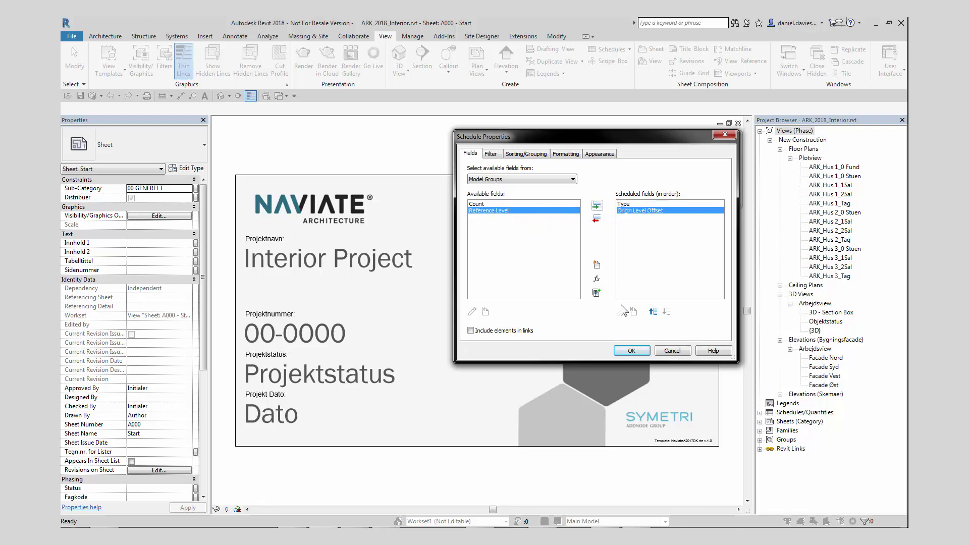
{"action": "left_click", "coordinate": [630, 350]}
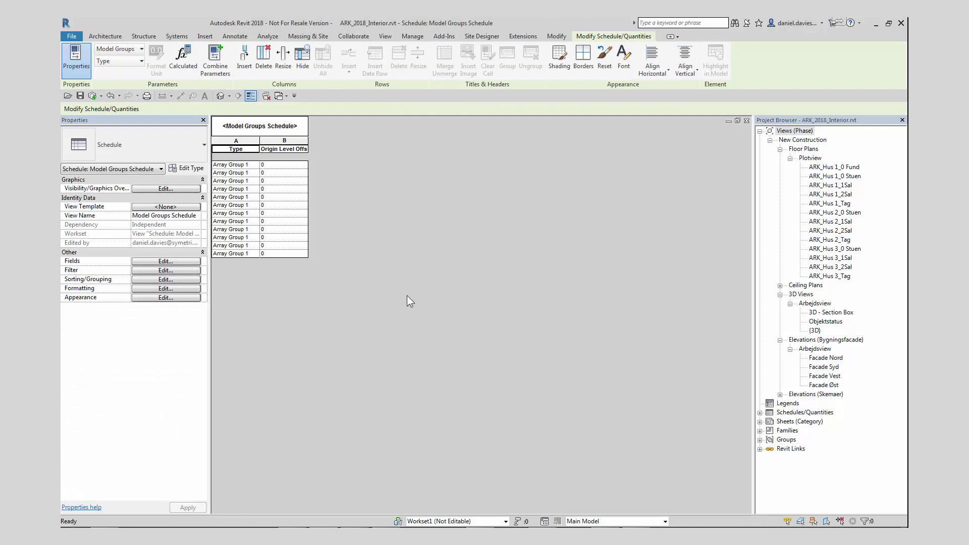
{"action": "left_click_drag", "start_coordinate": [259, 141], "coordinate": [346, 139]}
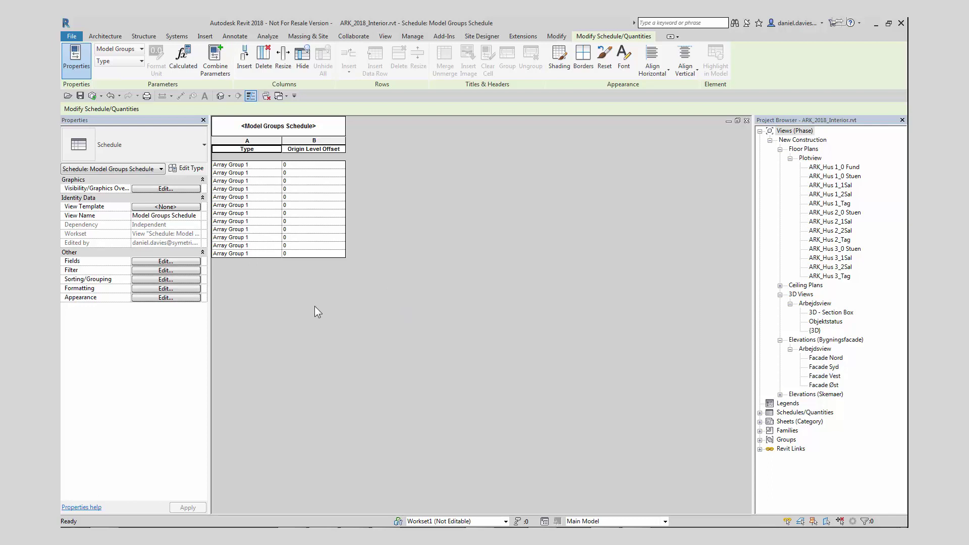
- Enable 'Include elements in links' in the schedule's Fields settings, then recheck the fields
{"action": "left_click", "coordinate": [166, 261]}
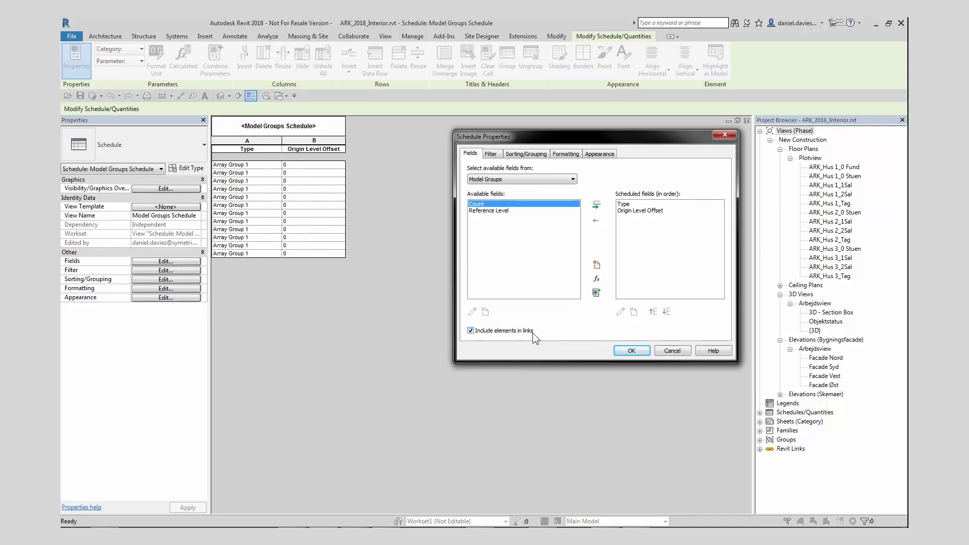
{"action": "left_click", "coordinate": [630, 350]}
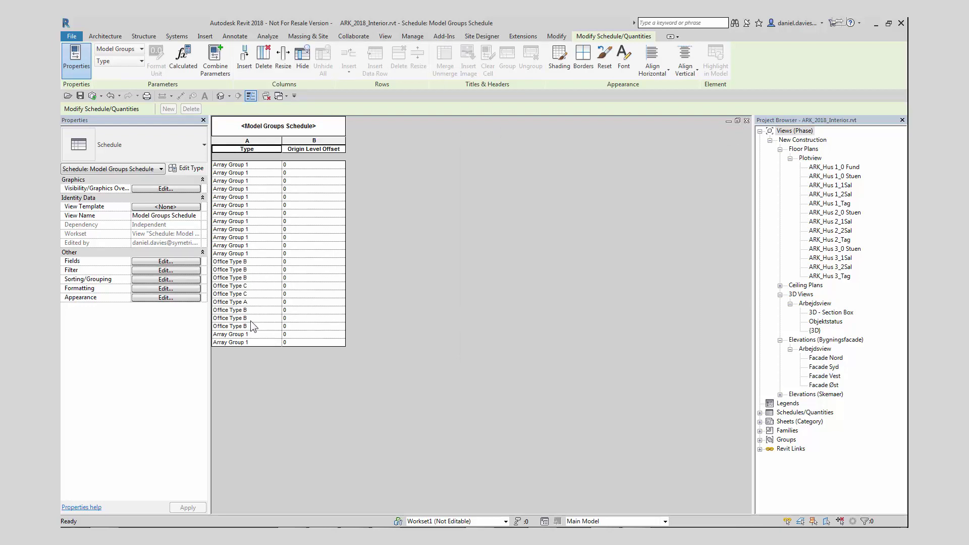
{"action": "left_click", "coordinate": [170, 262]}
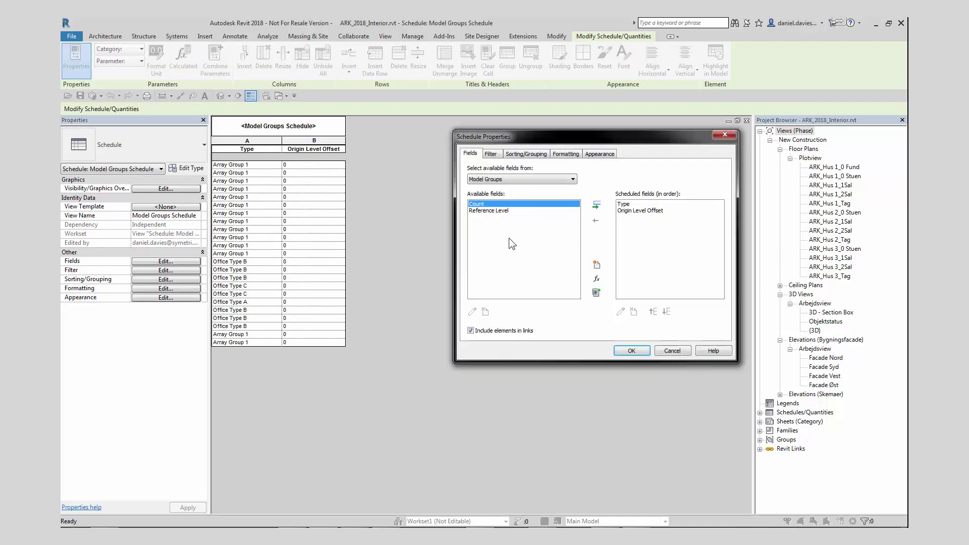
{"action": "left_click", "coordinate": [631, 350]}
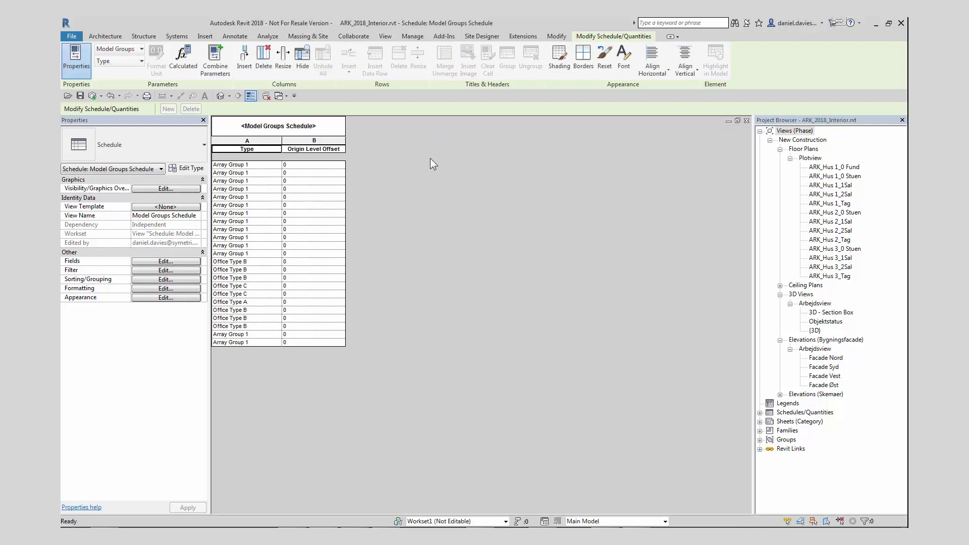
- Add shared instance parameter Group ID to Model Groups, grouped under Data
{"action": "left_click", "coordinate": [412, 36]}
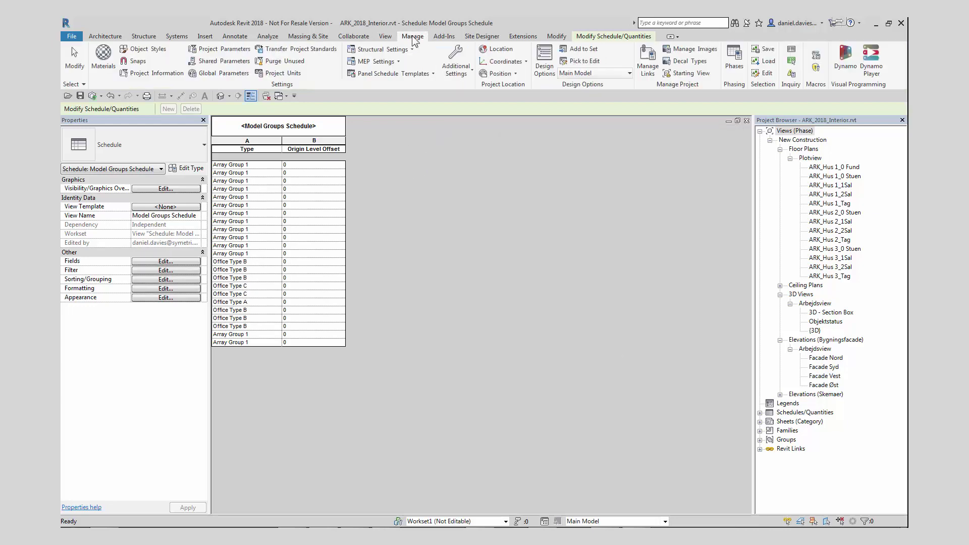
{"action": "left_click", "coordinate": [219, 49]}
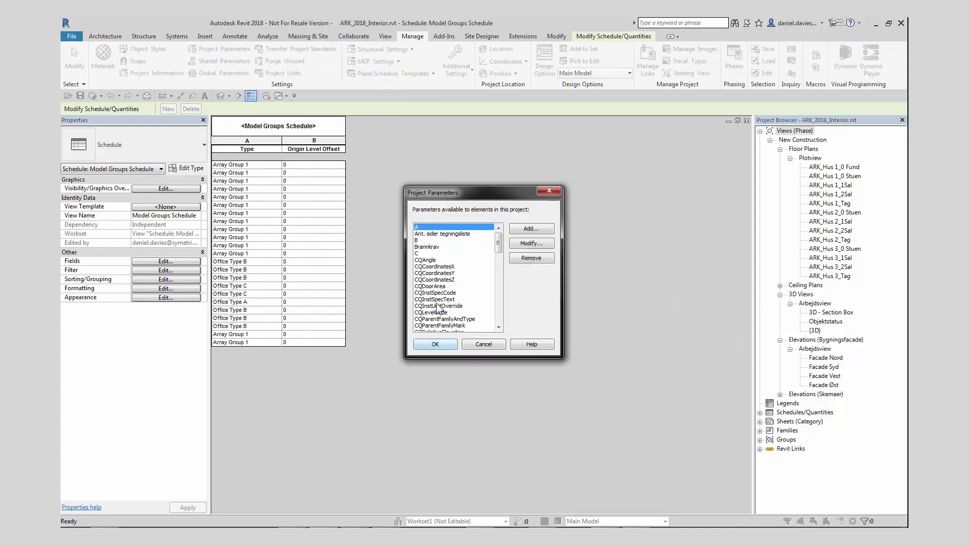
{"action": "left_click", "coordinate": [532, 230]}
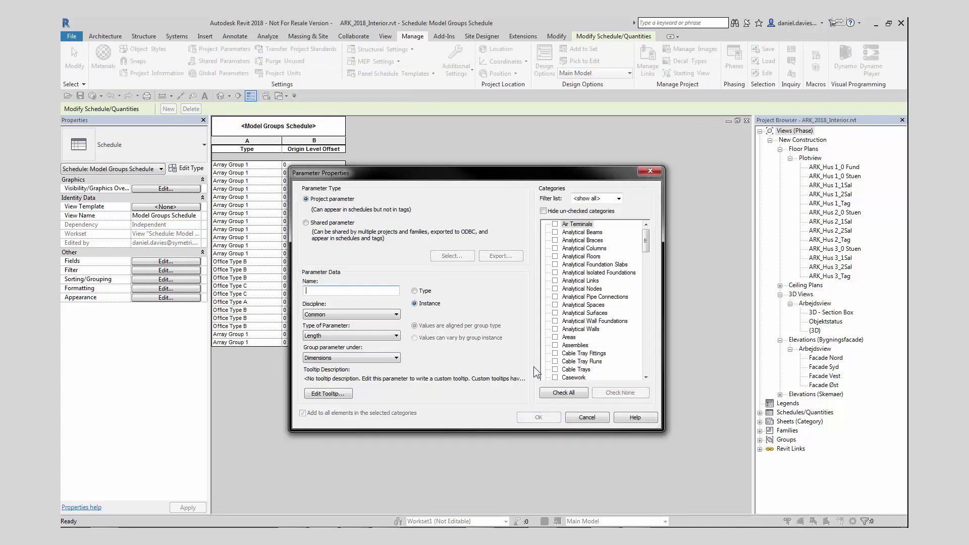
{"action": "left_click", "coordinate": [306, 222]}
{"action": "left_click", "coordinate": [452, 256]}
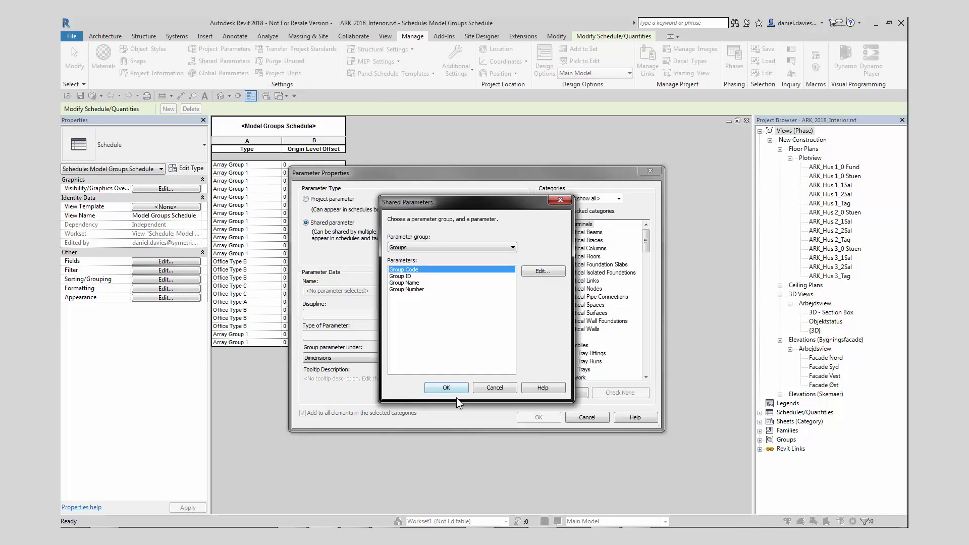
{"action": "left_click", "coordinate": [420, 276]}
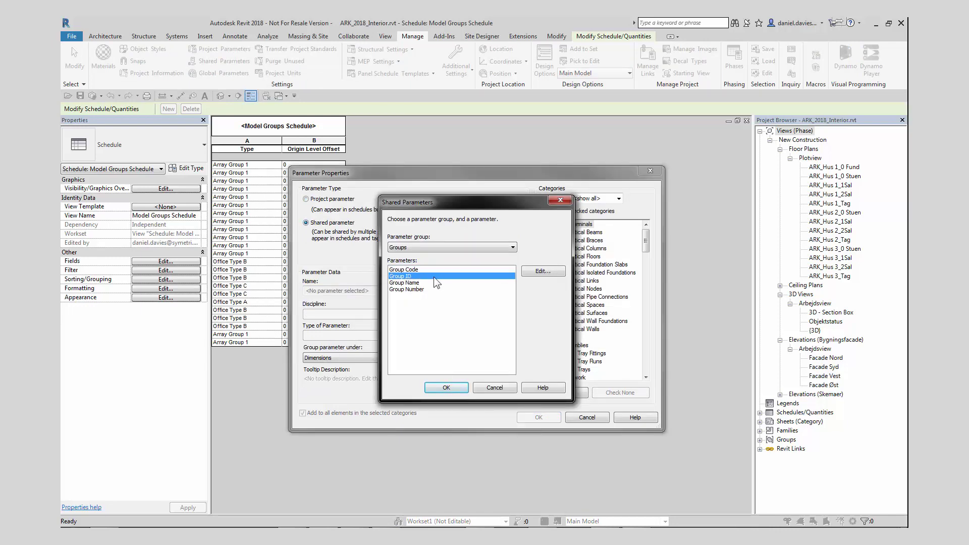
{"action": "left_click", "coordinate": [452, 389]}
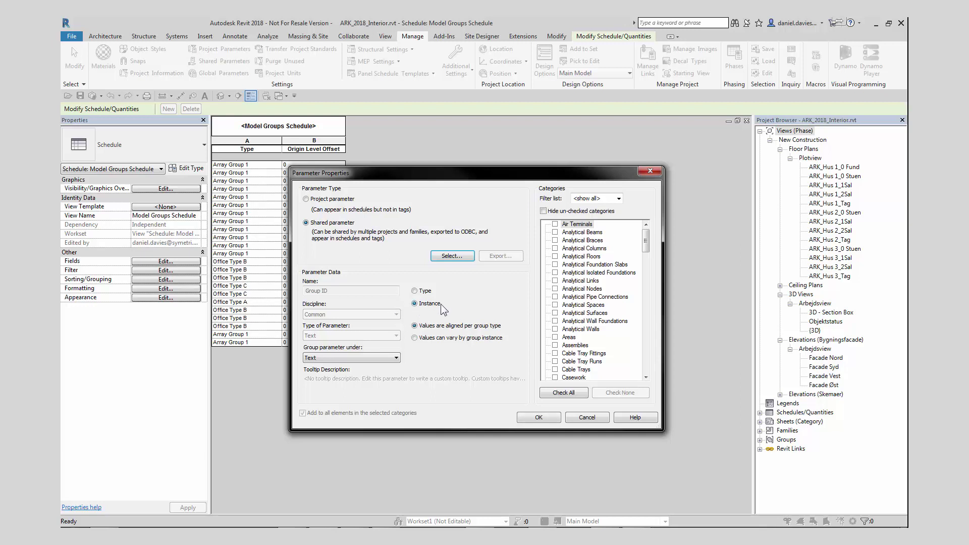
{"action": "left_click", "coordinate": [417, 337]}
{"action": "left_click_drag", "start_coordinate": [645, 241], "coordinate": [646, 317]}
{"action": "left_click", "coordinate": [555, 265]}
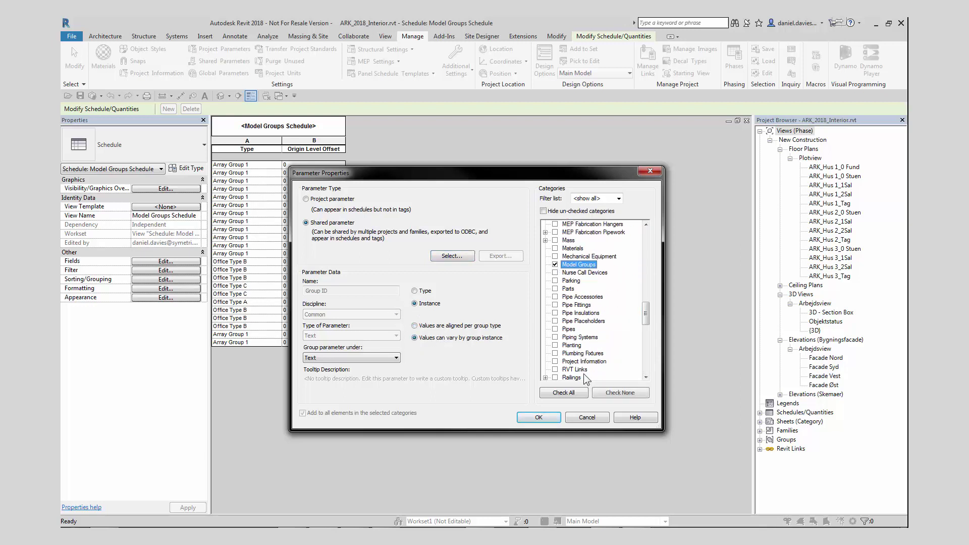
{"action": "left_click", "coordinate": [390, 357]}
{"action": "scroll", "coordinate": [388, 212], "scroll_direction": "up", "scroll_amount": 5}
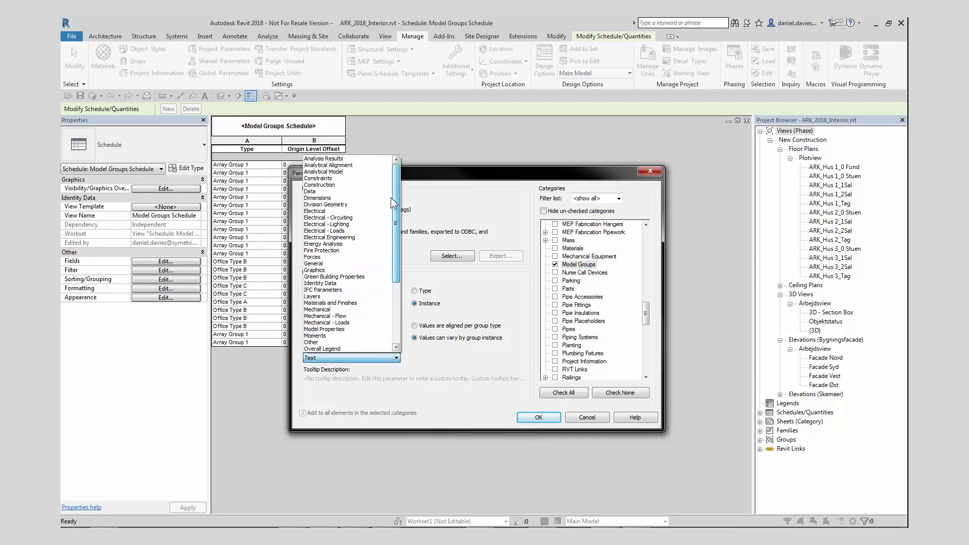
{"action": "left_click", "coordinate": [334, 192]}
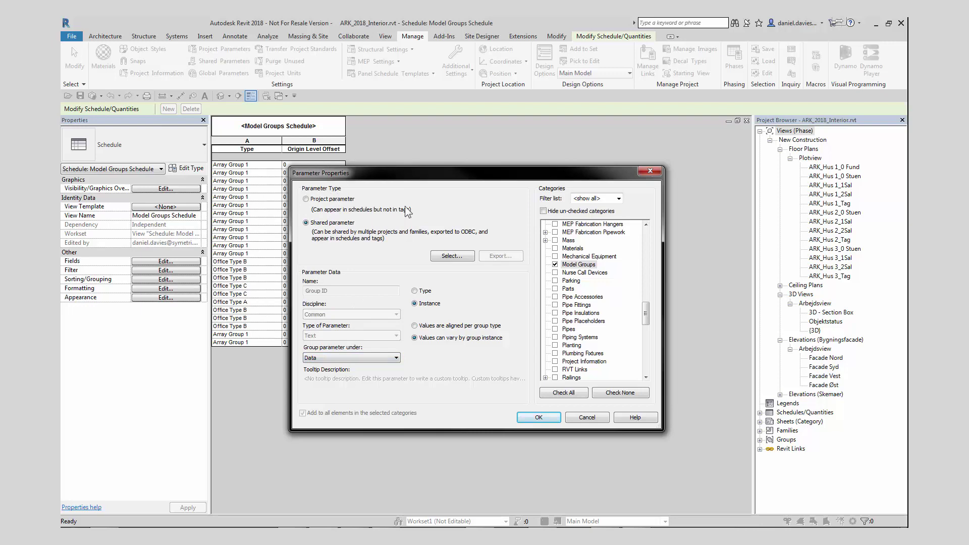
{"action": "left_click", "coordinate": [537, 417]}
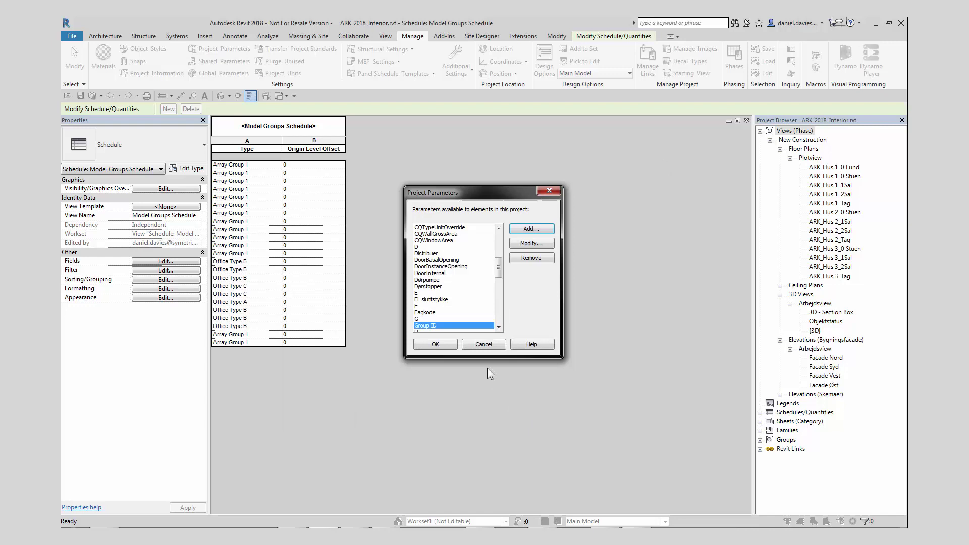
- Add shared type parameter Group Name to Model Groups, grouped under Data
{"action": "left_click", "coordinate": [536, 229]}
{"action": "left_click", "coordinate": [307, 223]}
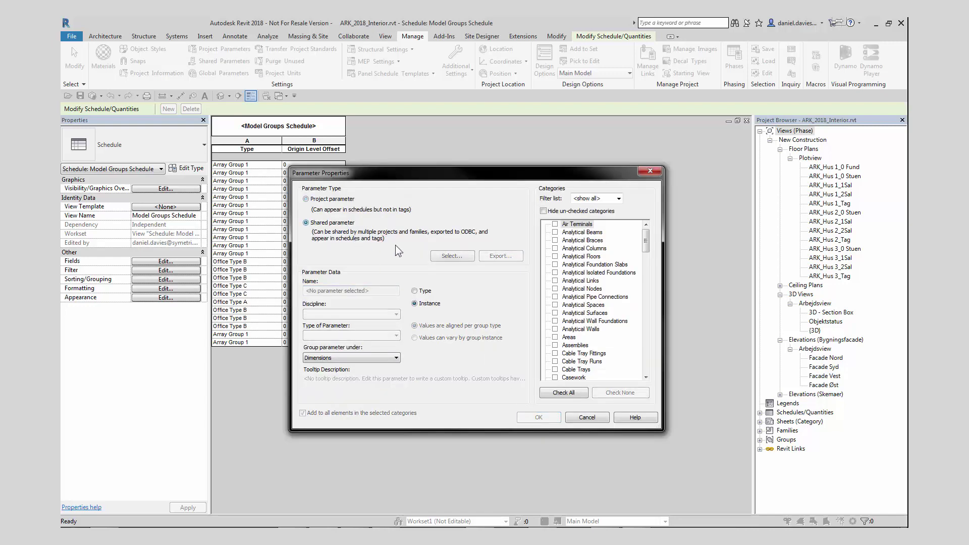
{"action": "left_click", "coordinate": [451, 255]}
{"action": "left_click", "coordinate": [410, 283]}
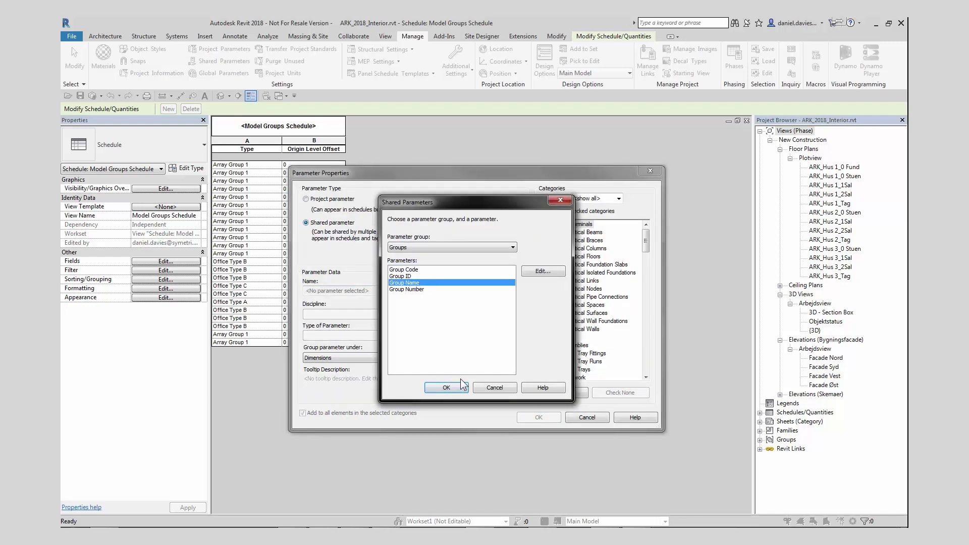
{"action": "left_click", "coordinate": [461, 386]}
{"action": "left_click", "coordinate": [414, 291]}
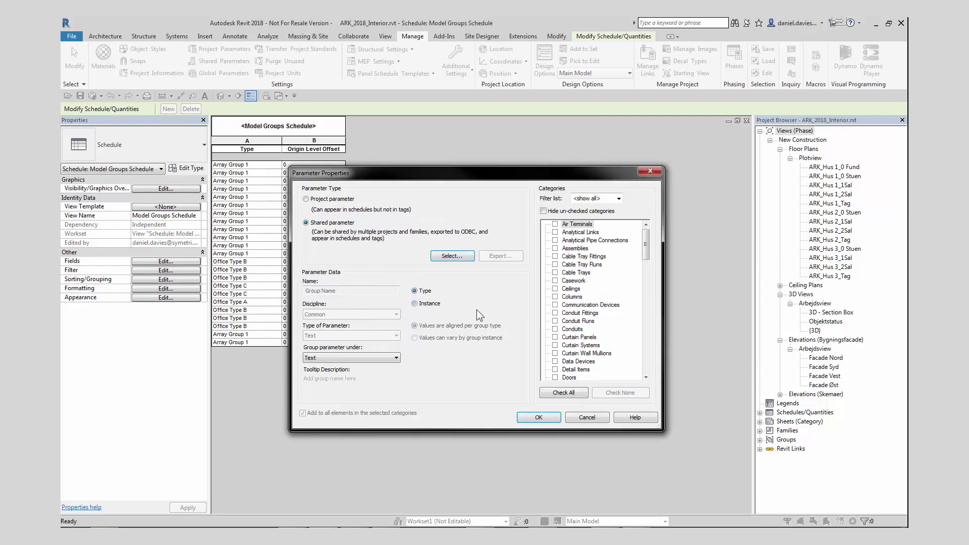
{"action": "left_click", "coordinate": [646, 256]}
{"action": "scroll", "coordinate": [651, 293], "scroll_direction": "down", "scroll_amount": 7}
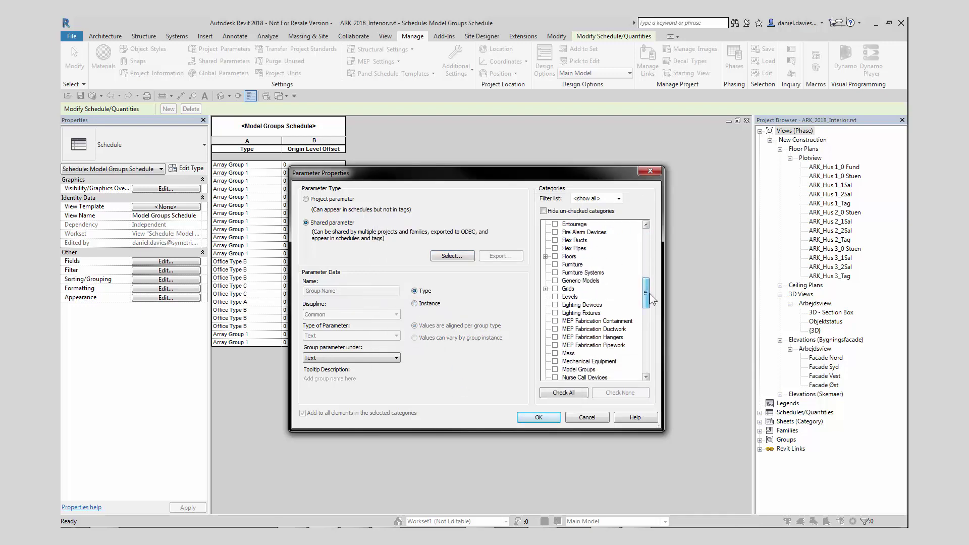
{"action": "scroll", "coordinate": [650, 300], "scroll_direction": "down", "scroll_amount": 2}
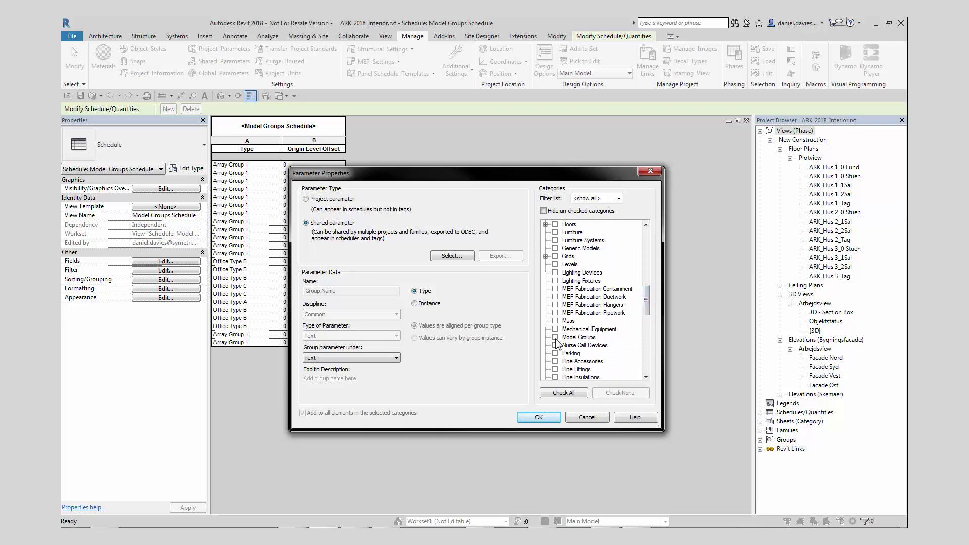
{"action": "left_click", "coordinate": [555, 337]}
{"action": "left_click", "coordinate": [389, 358]}
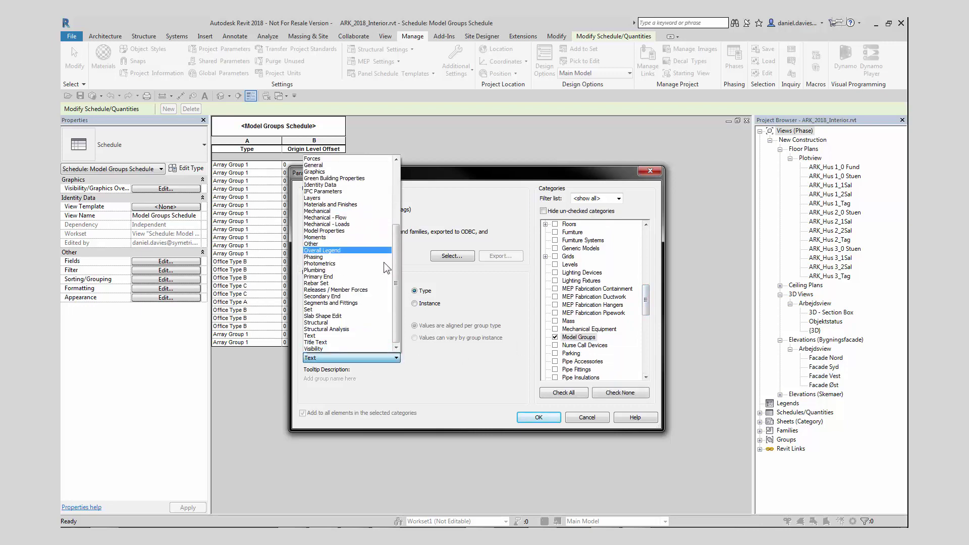
{"action": "left_click_drag", "start_coordinate": [394, 278], "coordinate": [390, 200]}
{"action": "left_click", "coordinate": [346, 189]}
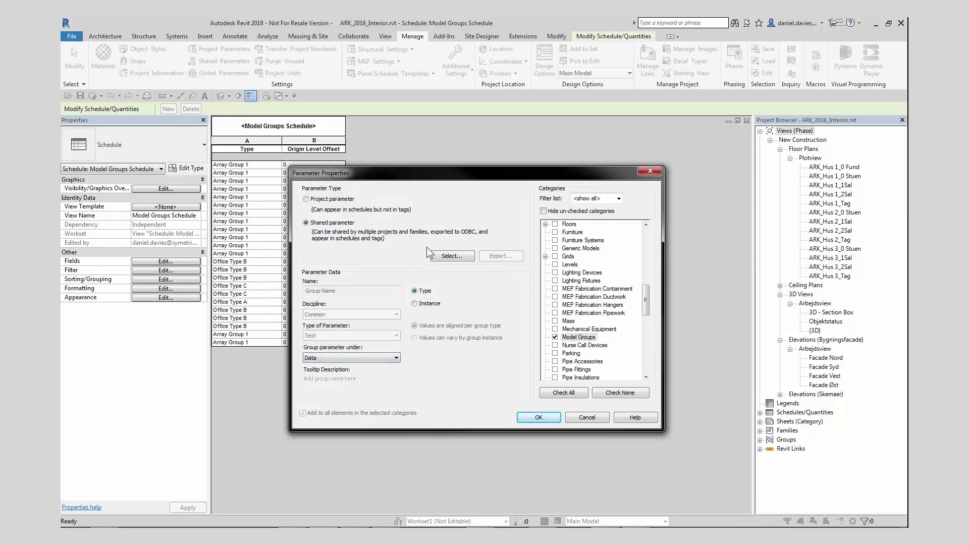
{"action": "left_click", "coordinate": [538, 417]}
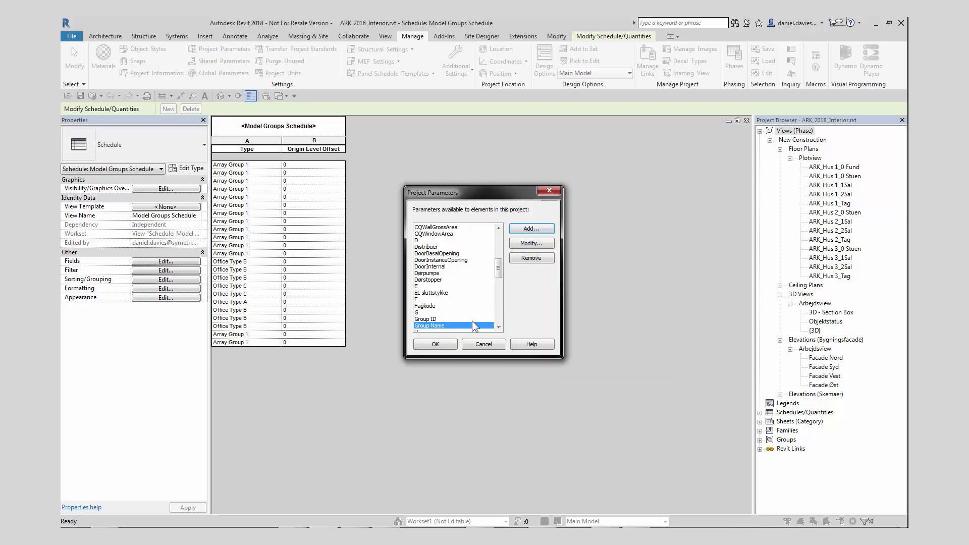
{"action": "left_click", "coordinate": [439, 351]}
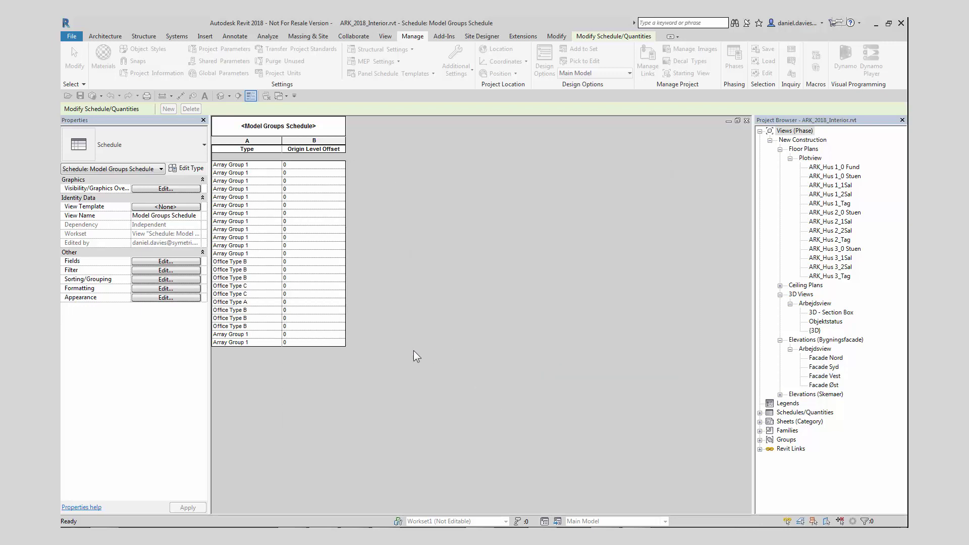
- Add the Group ID and Group Name fields as columns in the Model Groups Schedule
{"action": "left_click", "coordinate": [161, 261]}
{"action": "left_click", "coordinate": [480, 211]}
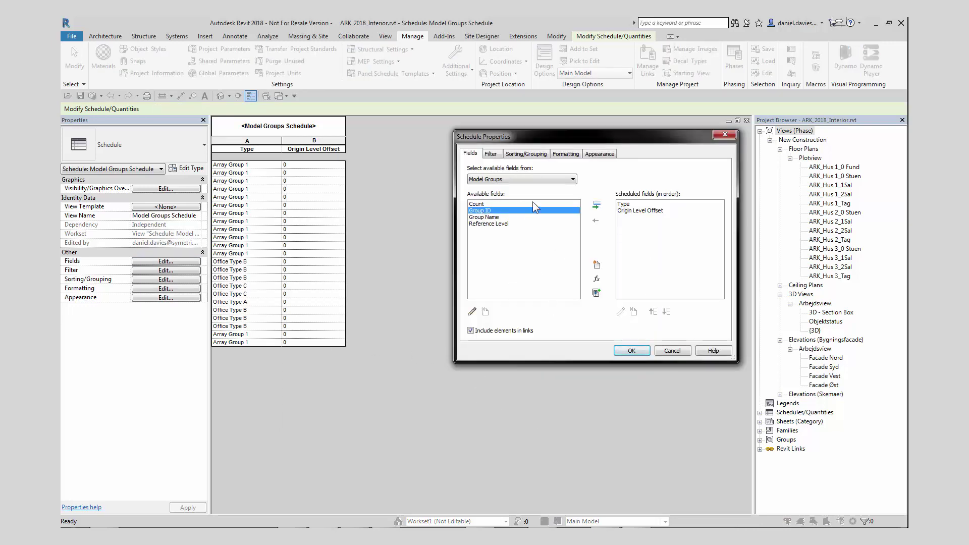
{"action": "left_click", "coordinate": [597, 205]}
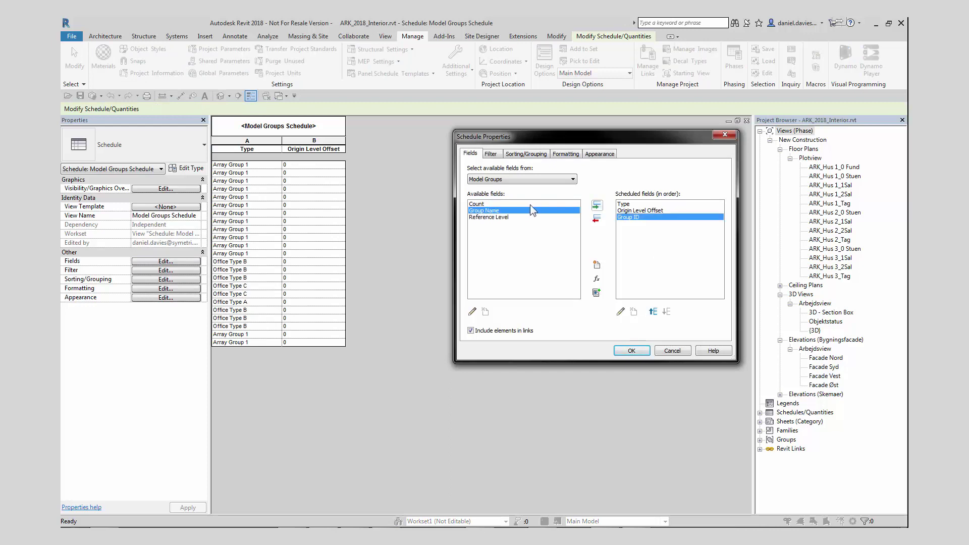
{"action": "left_click", "coordinate": [597, 206]}
{"action": "left_click", "coordinate": [631, 350]}
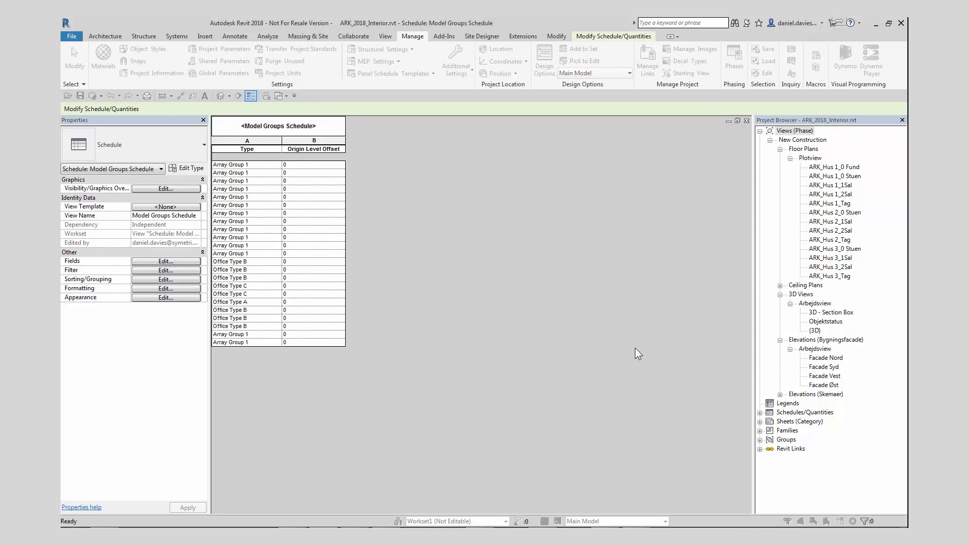